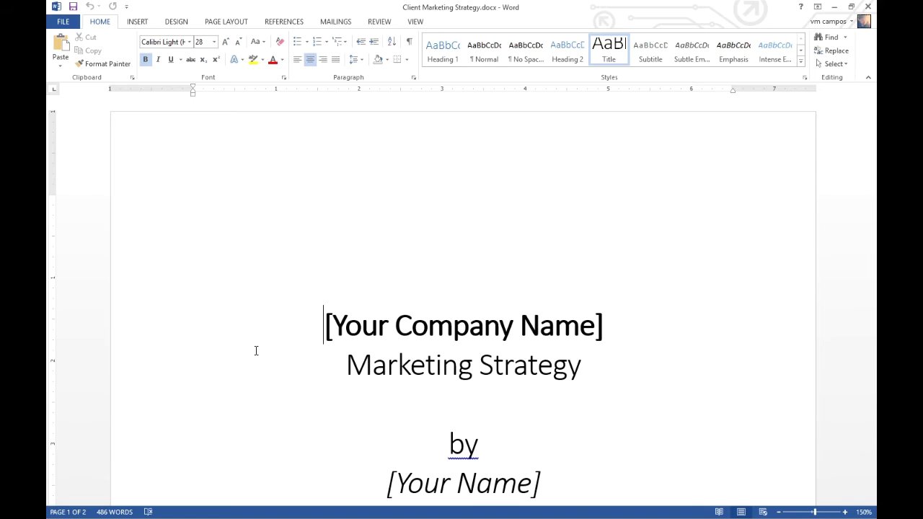
# Step: Replace the cover page placeholders with Victor's Bakery, the author's name, and 9/12/16
pyautogui.scroll(-1, 256, 350)
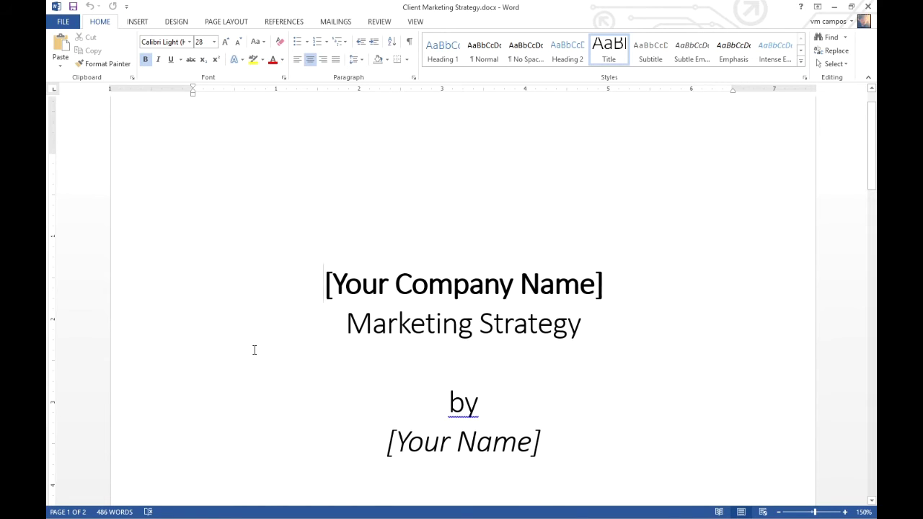
pyautogui.scroll(-1, 256, 351)
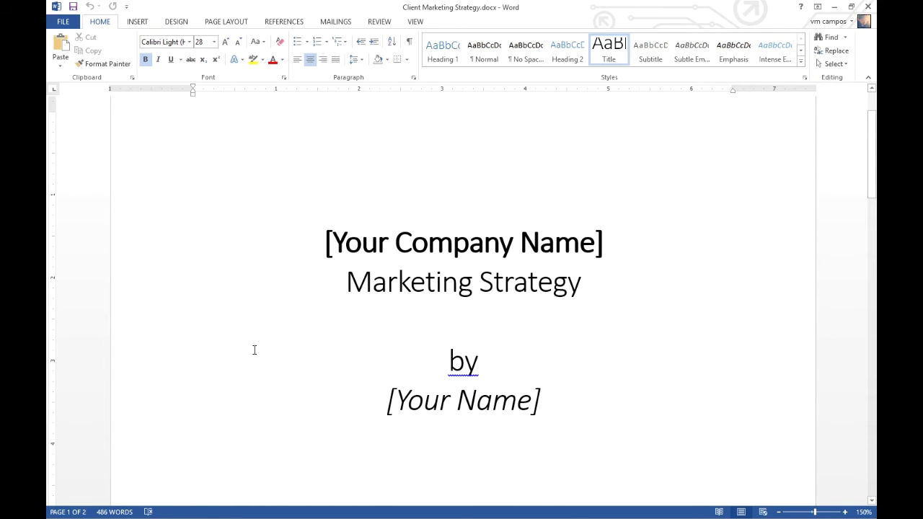
pyautogui.hotkey('shift', 'End')
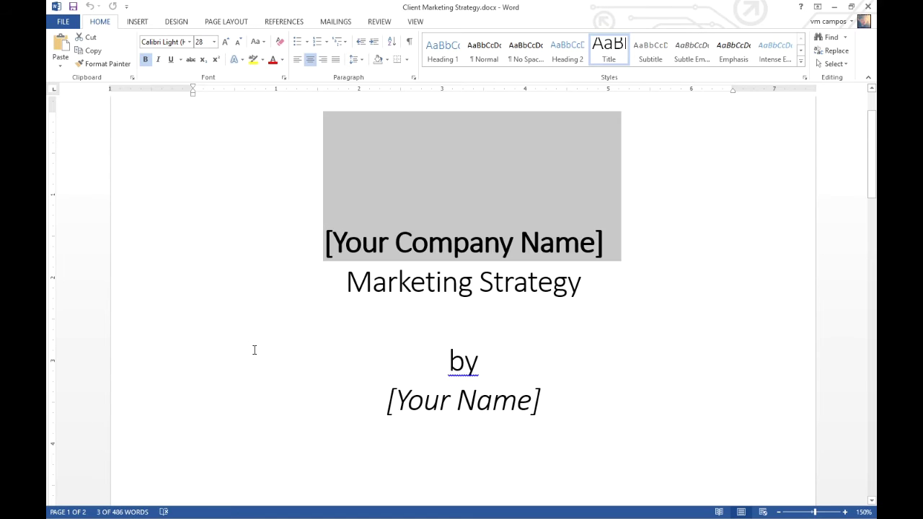
pyautogui.write("Victor's Bakery")
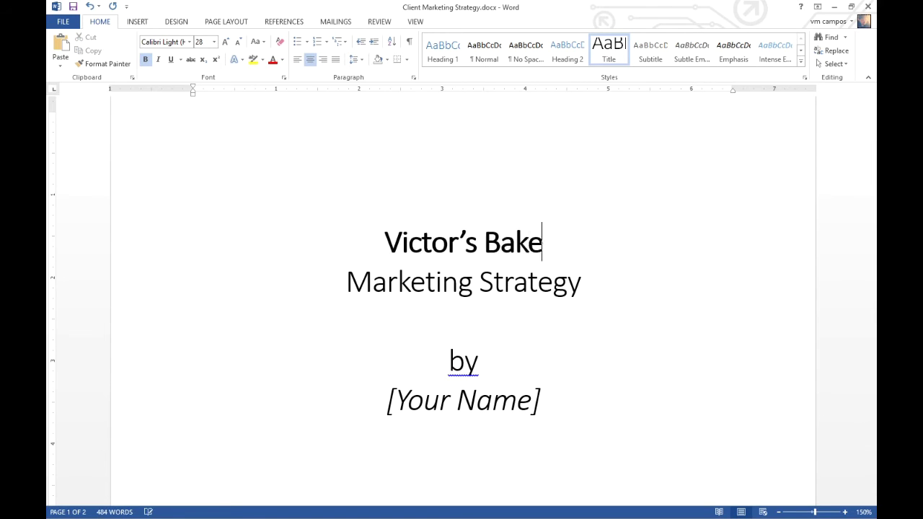
pyautogui.press('Down')
pyautogui.press('Down')
pyautogui.press('Down')
pyautogui.press('Down')
pyautogui.hotkey('shift', 'Home')
pyautogui.write('Victor Campos')
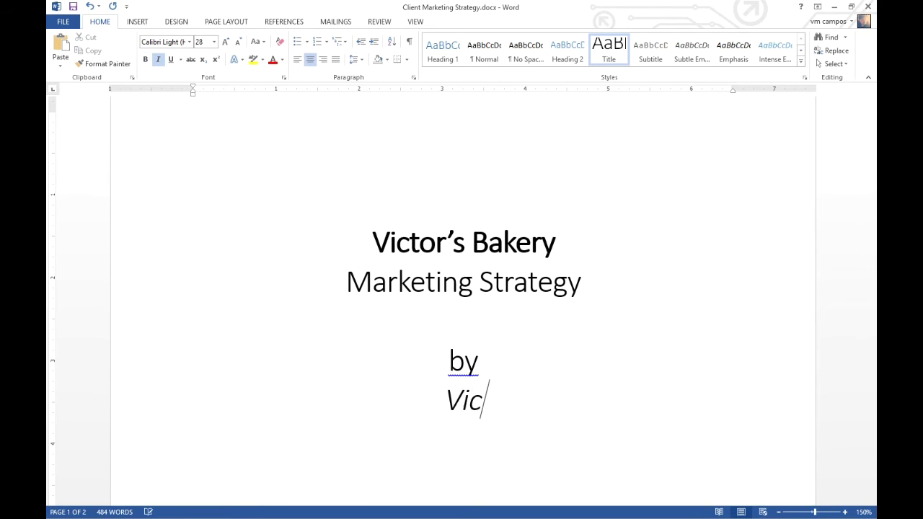
pyautogui.press('Down')
pyautogui.press('Down')
pyautogui.press('Down')
pyautogui.press('Down')
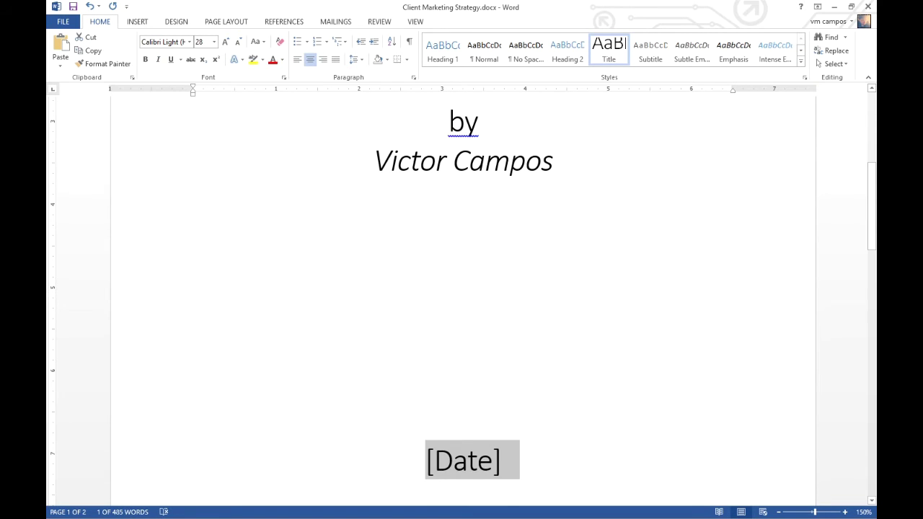
pyautogui.write('9/12/16')
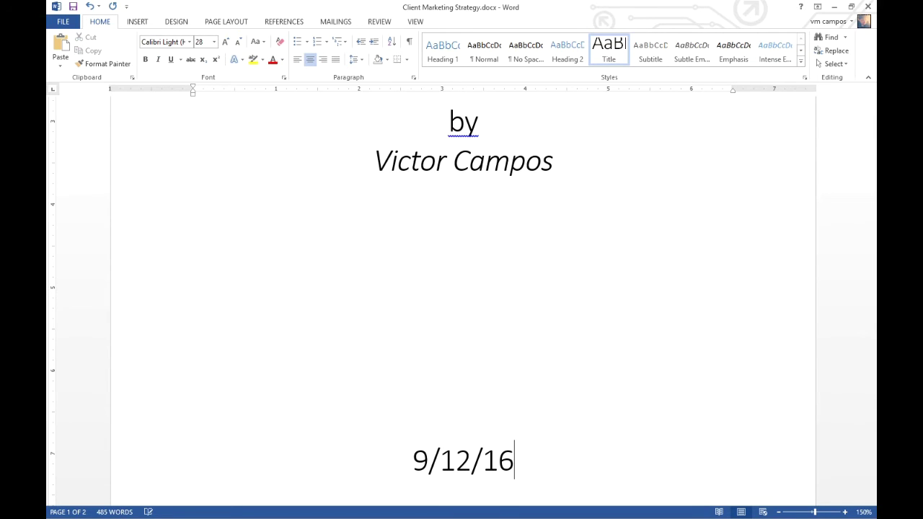
# Step: Scroll through page 2's strategy questions, then return to 'What do you want to accomplish?'
pyautogui.scroll(-1, 324, 325)
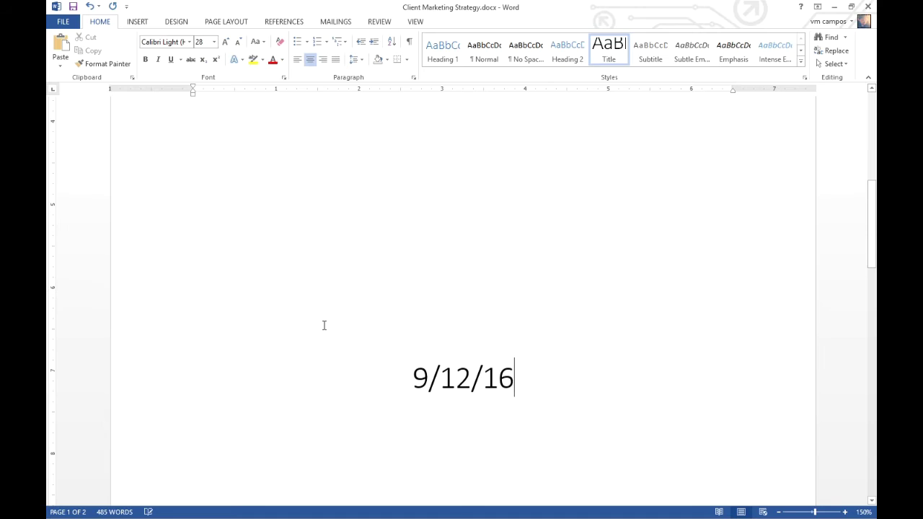
pyautogui.scroll(-1, 323, 325)
pyautogui.scroll(-3, 323, 321)
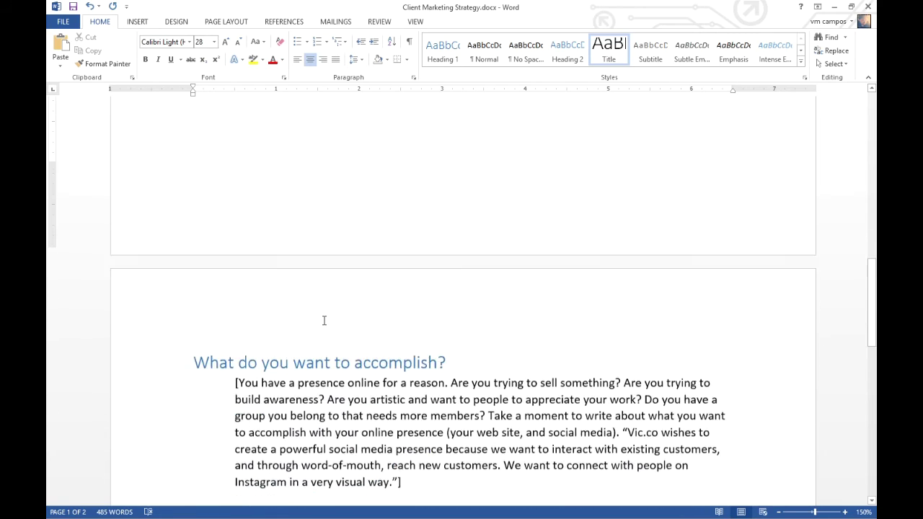
pyautogui.scroll(-4, 324, 320)
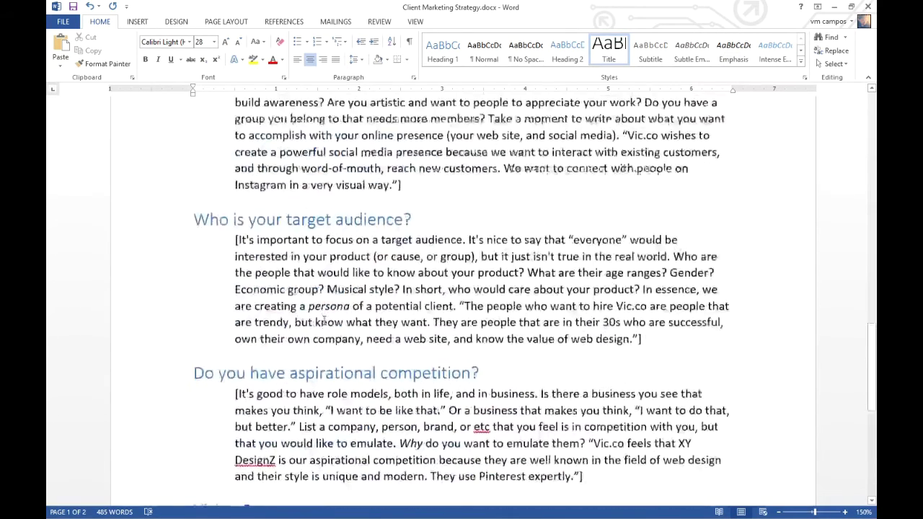
pyautogui.scroll(-1, 324, 322)
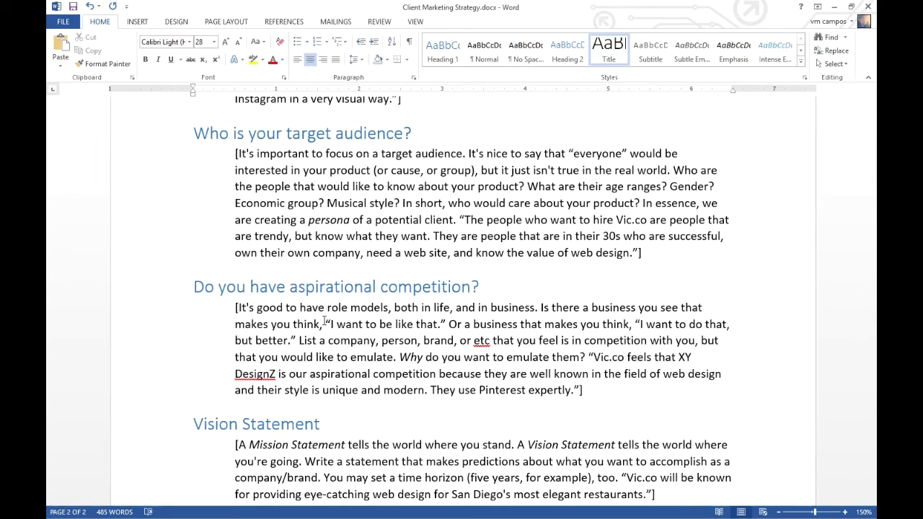
pyautogui.scroll(-6, 334, 303)
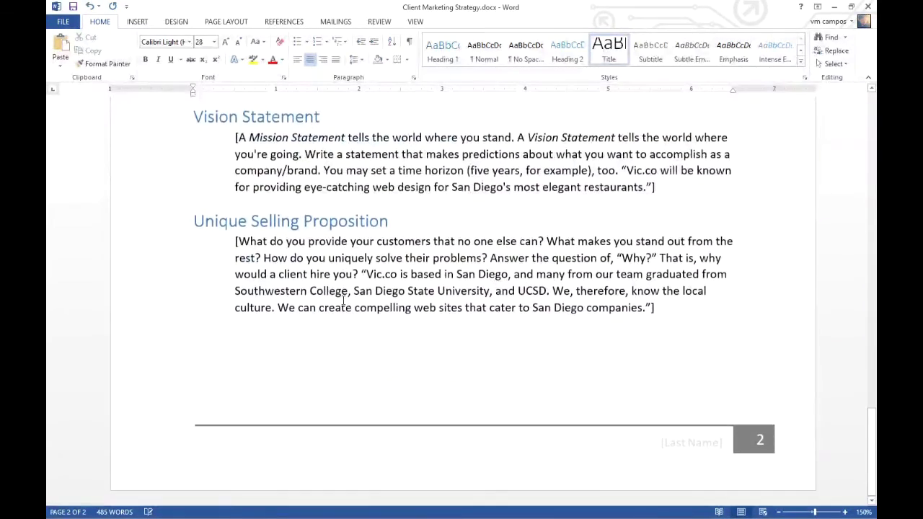
pyautogui.scroll(3, 343, 301)
pyautogui.scroll(7, 343, 301)
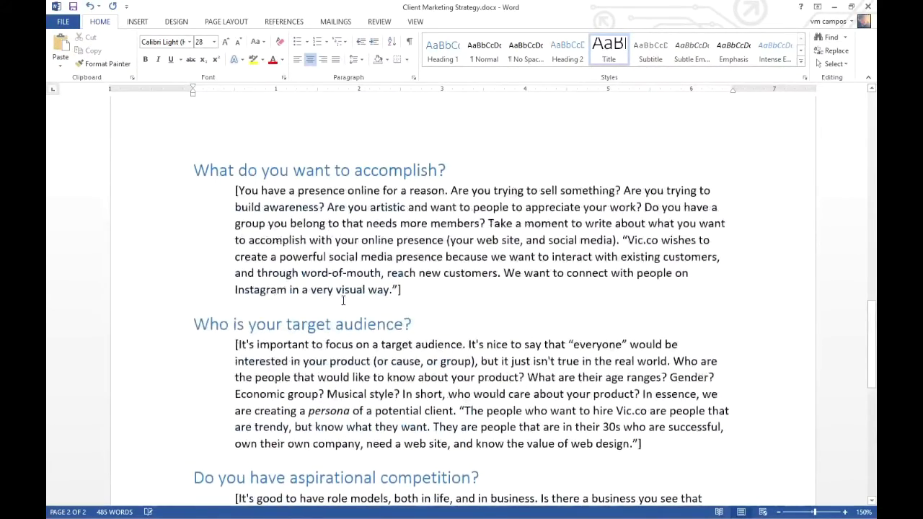
pyautogui.scroll(-1, 343, 300)
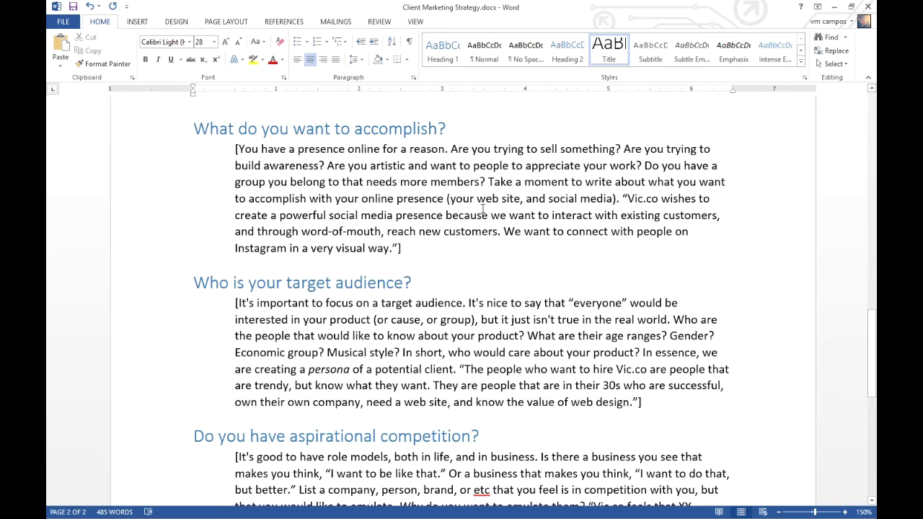
pyautogui.scroll(-3, 478, 204)
pyautogui.scroll(-2, 477, 204)
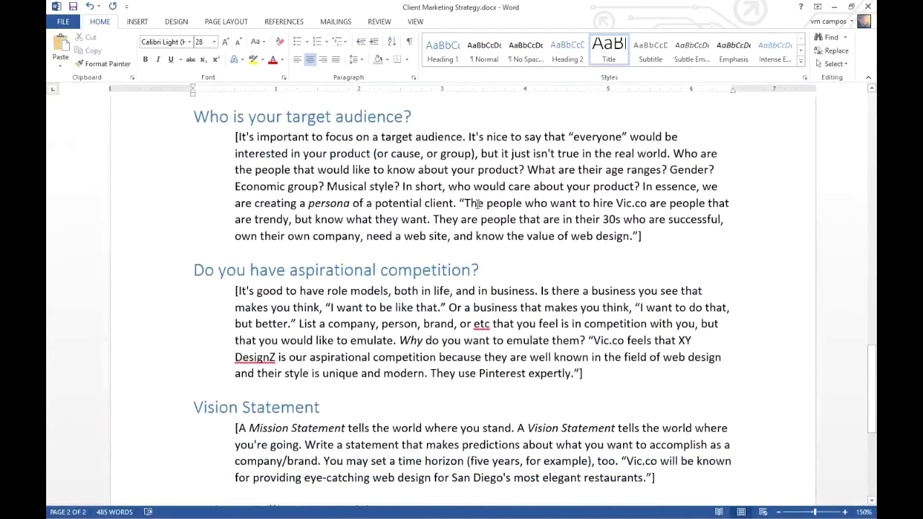
pyautogui.scroll(-1, 478, 204)
pyautogui.scroll(-1, 477, 207)
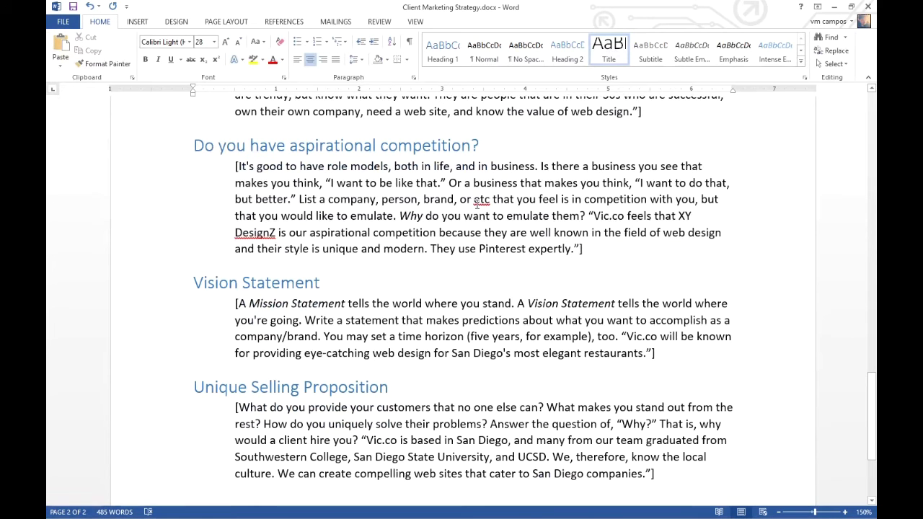
pyautogui.scroll(9, 477, 202)
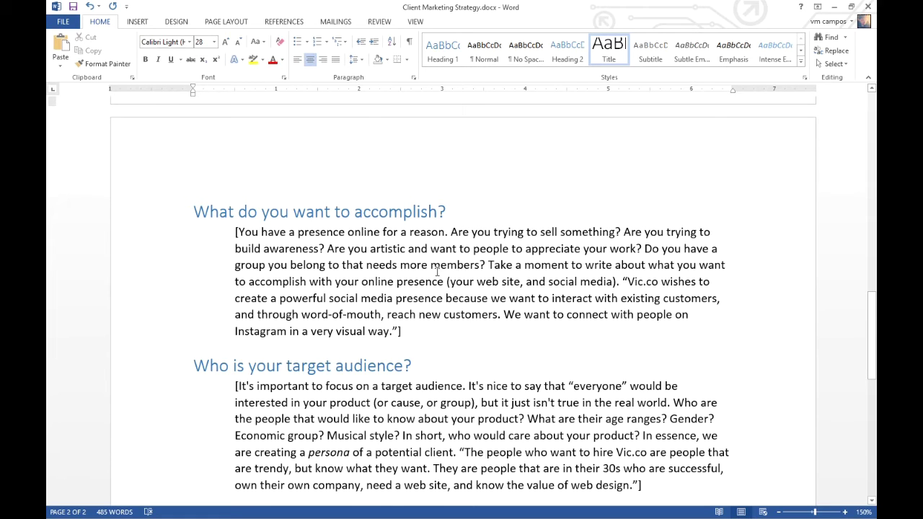
# Step: Open an empty line above the accomplishment section's bracketed prompt
pyautogui.moveTo(374, 282); pyautogui.dragTo(410, 287)
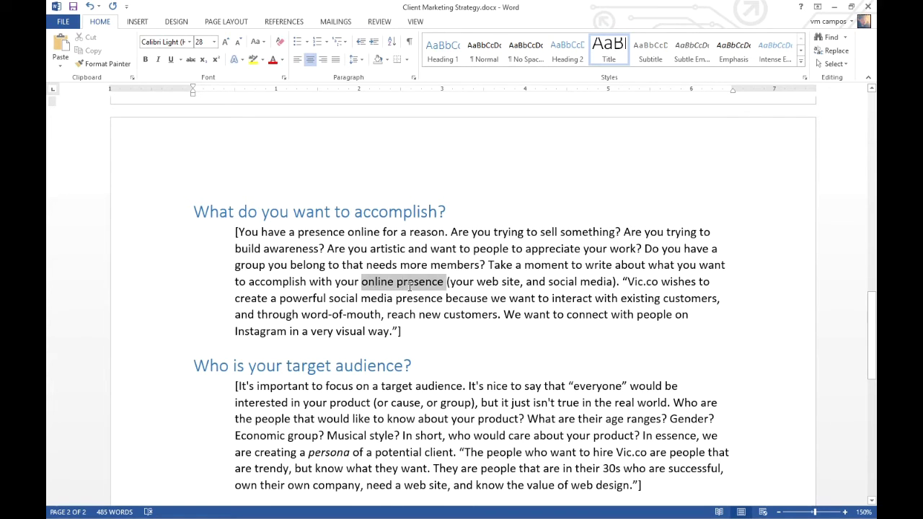
pyautogui.click(477, 298)
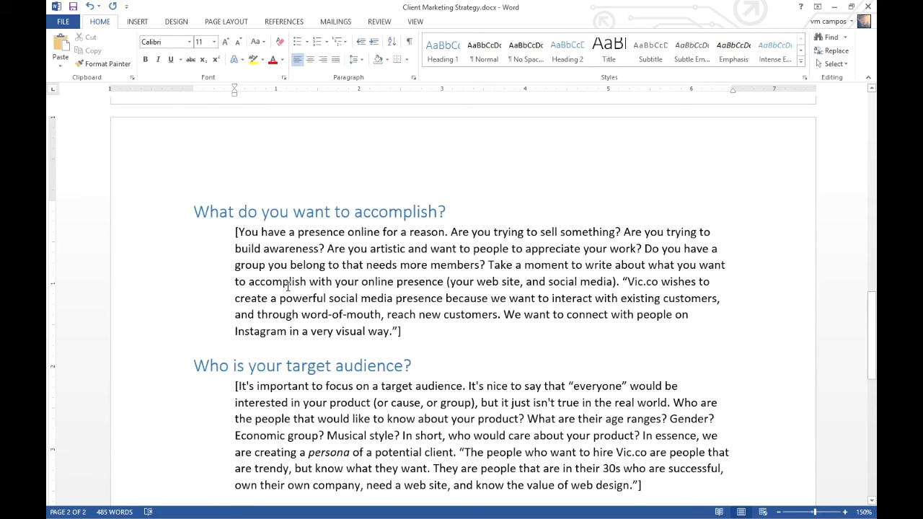
pyautogui.click(234, 232)
pyautogui.press('Return')
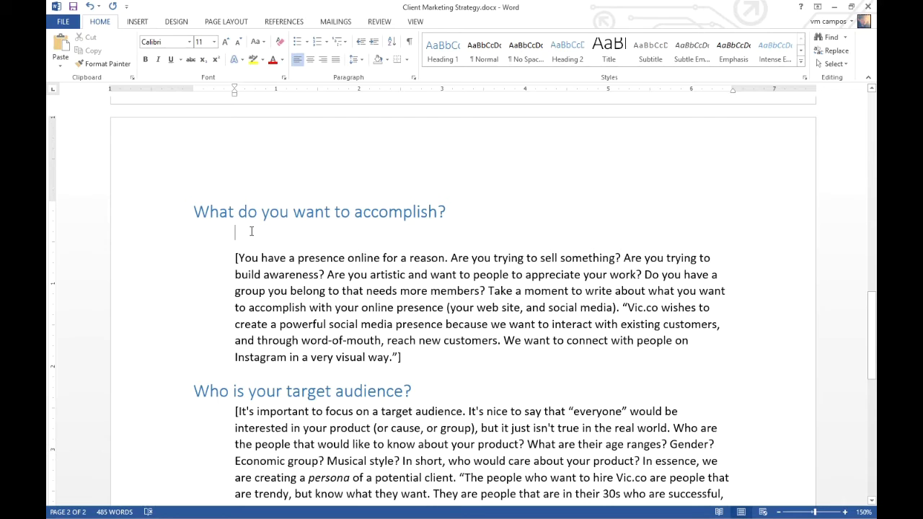
# Step: Type 'We wish to sell the best home-made-like baked goods throughout San Diego.'
pyautogui.write('We wish ')
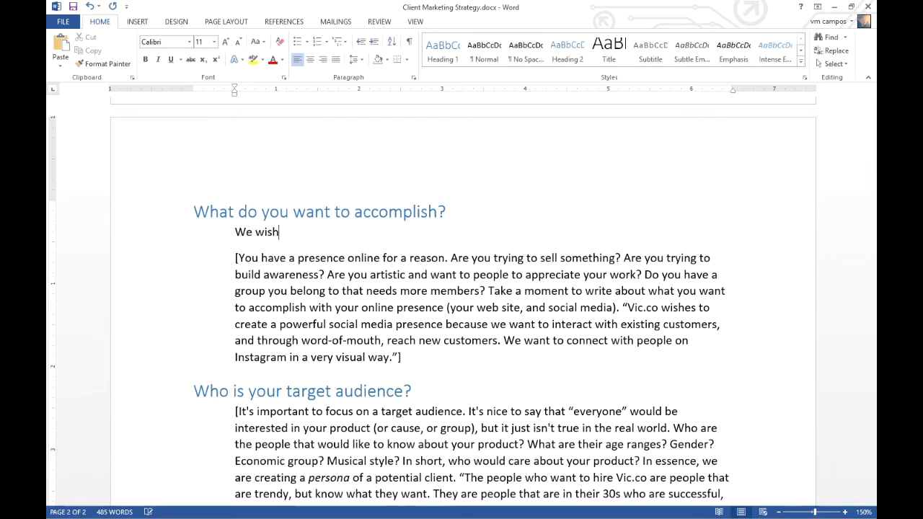
pyautogui.write('to sell the best')
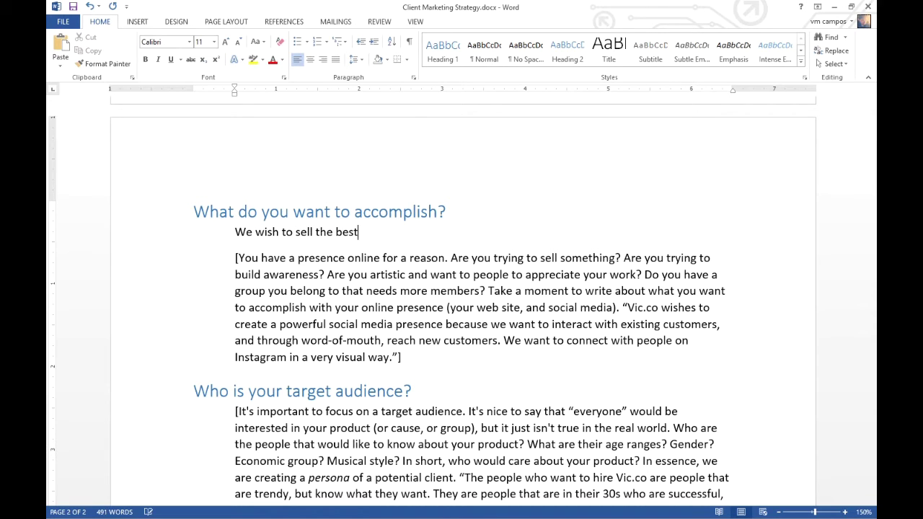
pyautogui.write(' home-made-like ')
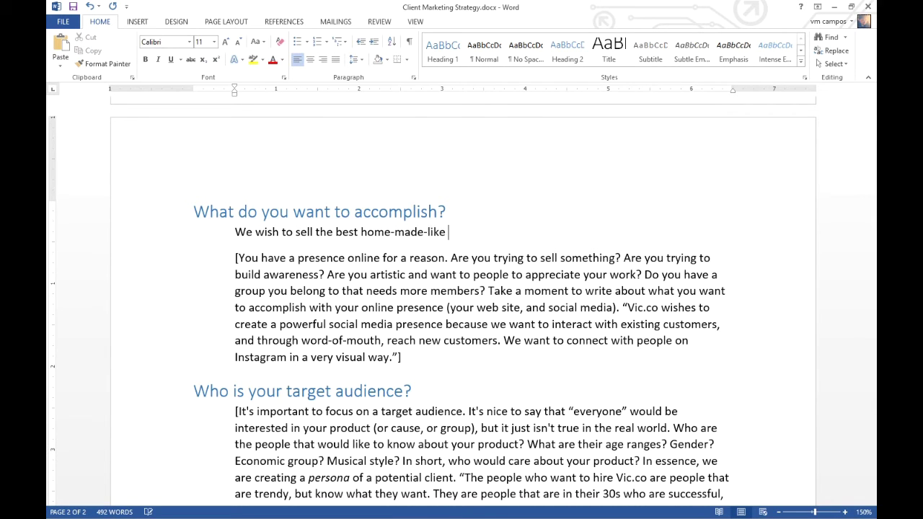
pyautogui.write('bake')
pyautogui.press('BackSpace')
pyautogui.write('ked goods throughout s')
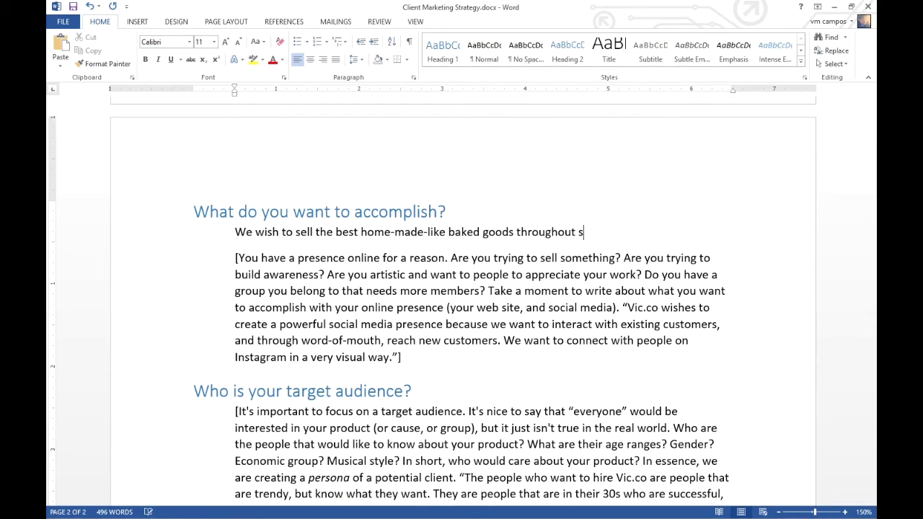
pyautogui.press('BackSpace')
pyautogui.write('San Diego.')
# Step: Add 'We want to spread the word that "great quality" doesn't cost an arm and a leg.'
pyautogui.click(361, 232)
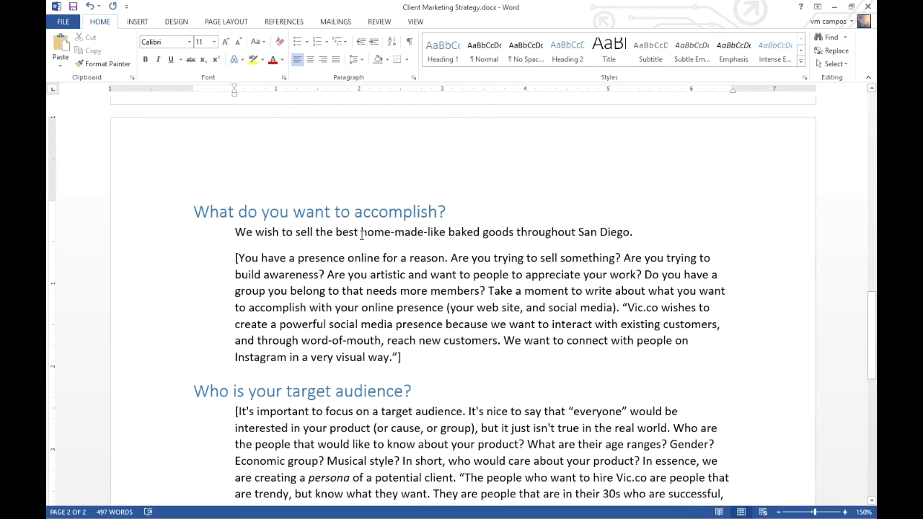
pyautogui.moveTo(360, 231); pyautogui.dragTo(420, 239)
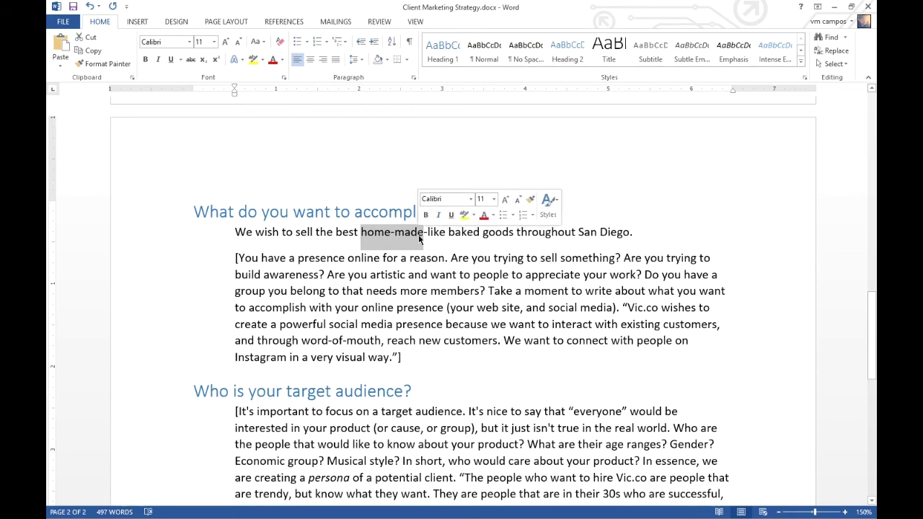
pyautogui.click(634, 232)
pyautogui.write('We want')
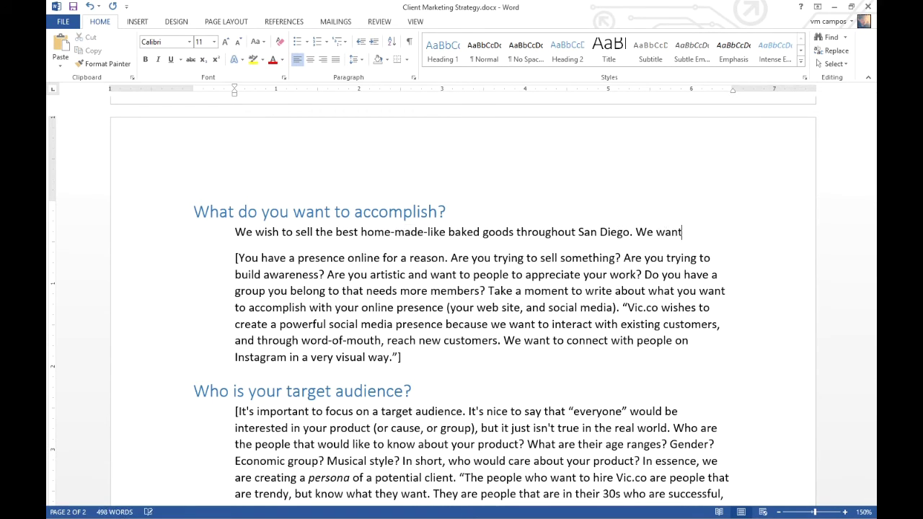
pyautogui.write(' to spread the w')
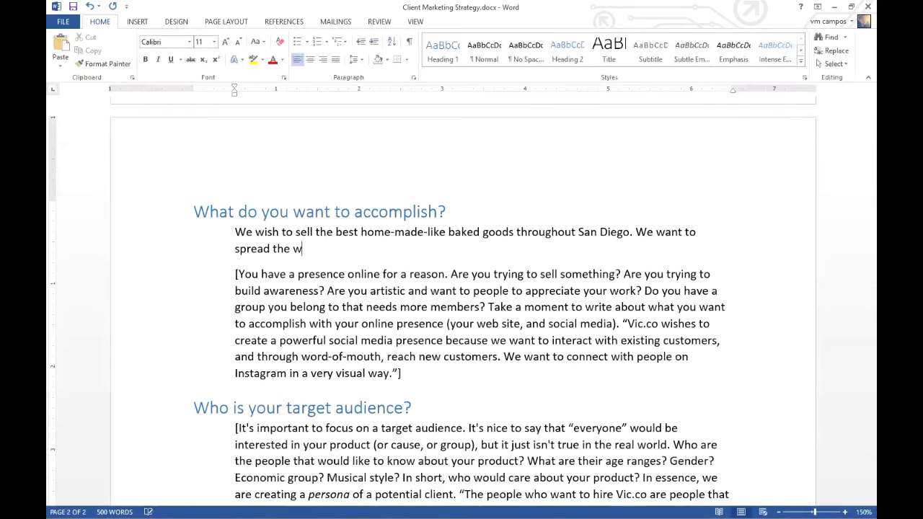
pyautogui.write('ord that "great quality"')
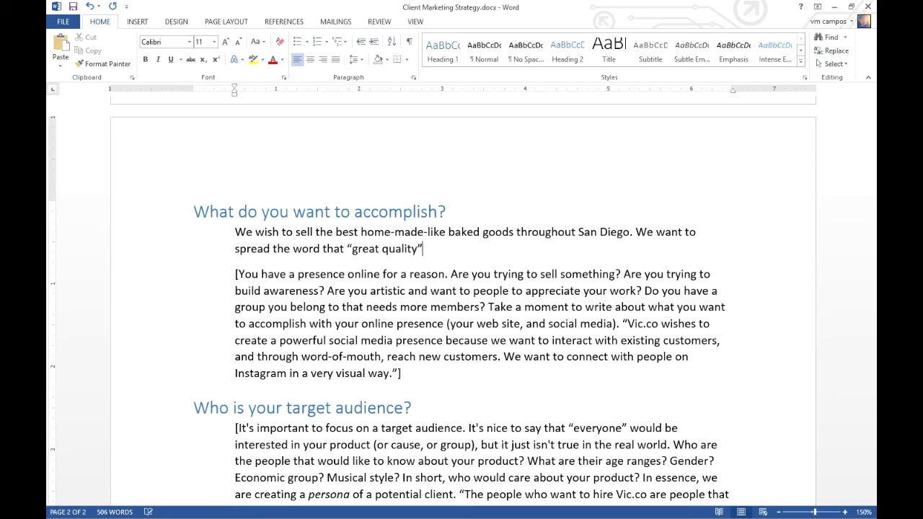
pyautogui.write(" doesn't cost an a")
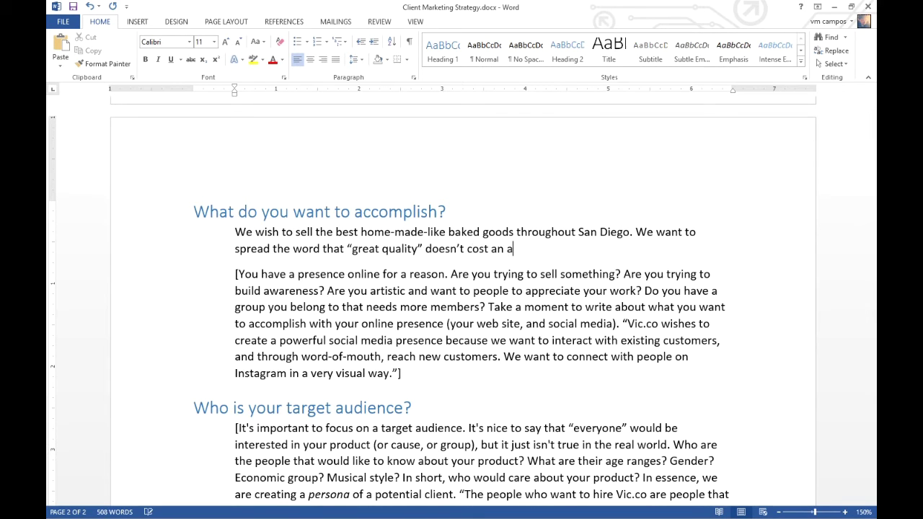
pyautogui.write('rm an ad')
pyautogui.press('BackSpace')
pyautogui.press('BackSpace')
pyautogui.press('BackSpace')
pyautogui.write('d a leg.')
# Step: Add 'We sell great, healthy alternatives to the usual mass-produced fare.'
pyautogui.write('We ')
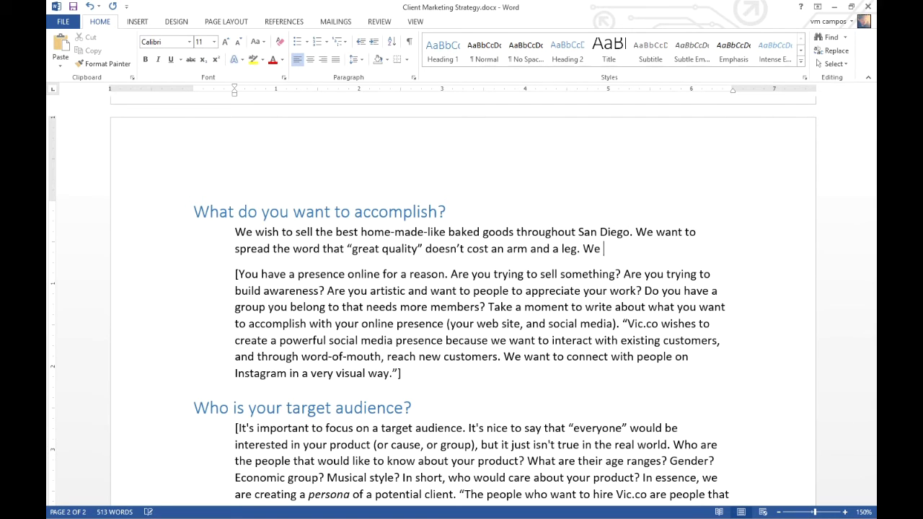
pyautogui.write('sell great')
pyautogui.press('BackSpace')
pyautogui.write(', heal')
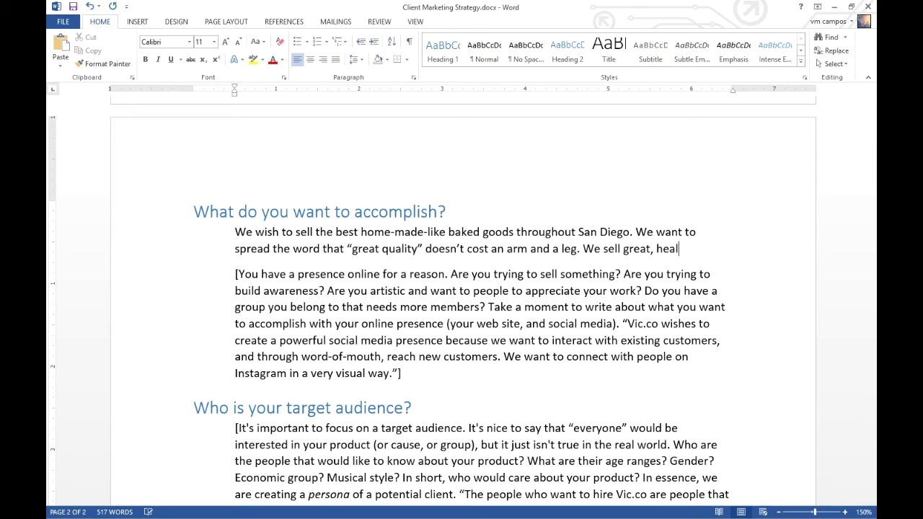
pyautogui.write('thy alt')
pyautogui.write('ernatives to the ')
pyautogui.write('usua')
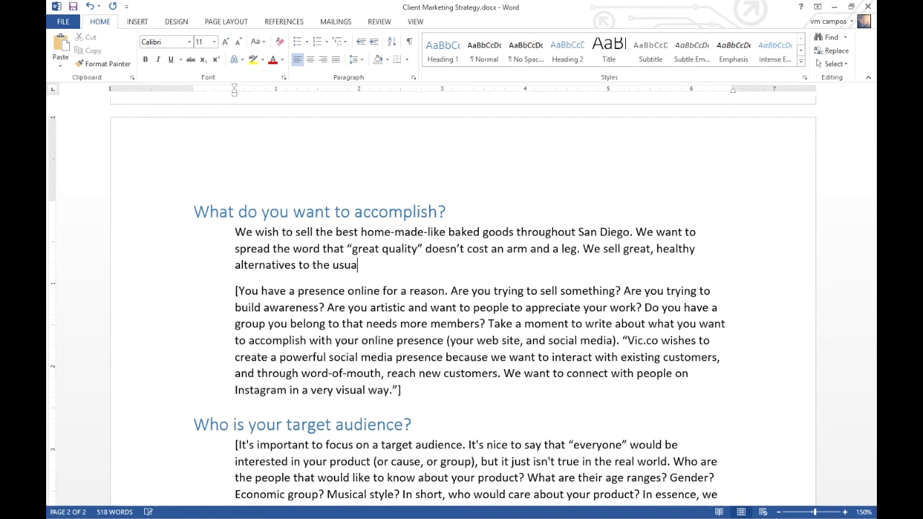
pyautogui.write('l mass-produce')
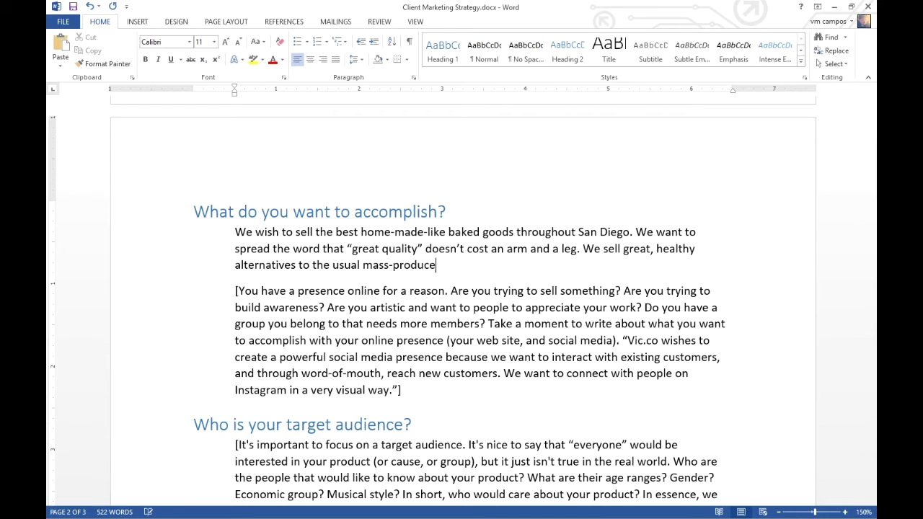
pyautogui.write('d fare.')
# Step: Delete the bracketed guidance paragraph following the accomplishment answer
pyautogui.press('Right')
pyautogui.hotkey('ctrl', 'shift', 'Down')
pyautogui.press('Delete')
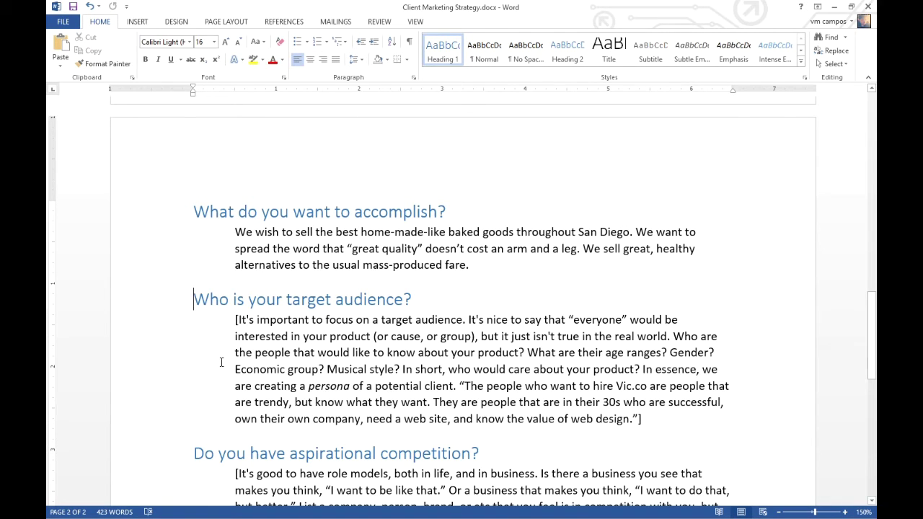
# Step: Place the cursor at the start of the target-audience guidance '[It's important…'
pyautogui.click(234, 322)
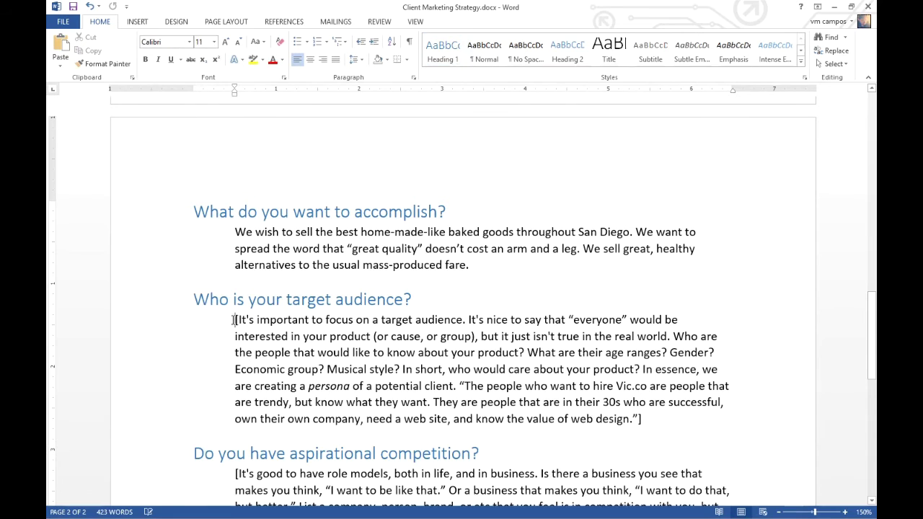
# Step: Insert an empty answer line above the target-audience guidance and move onto it
pyautogui.press('Return')
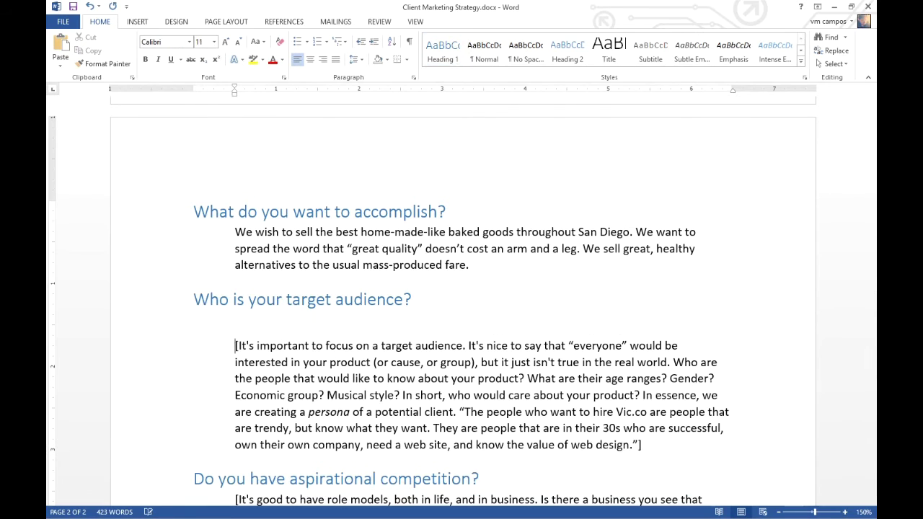
pyautogui.click(290, 318)
pyautogui.doubleClick(275, 427)
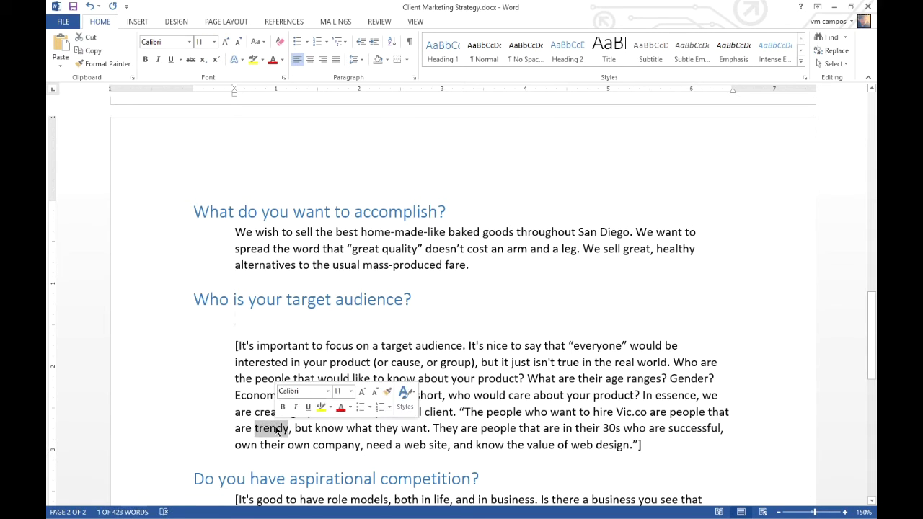
pyautogui.click(301, 427)
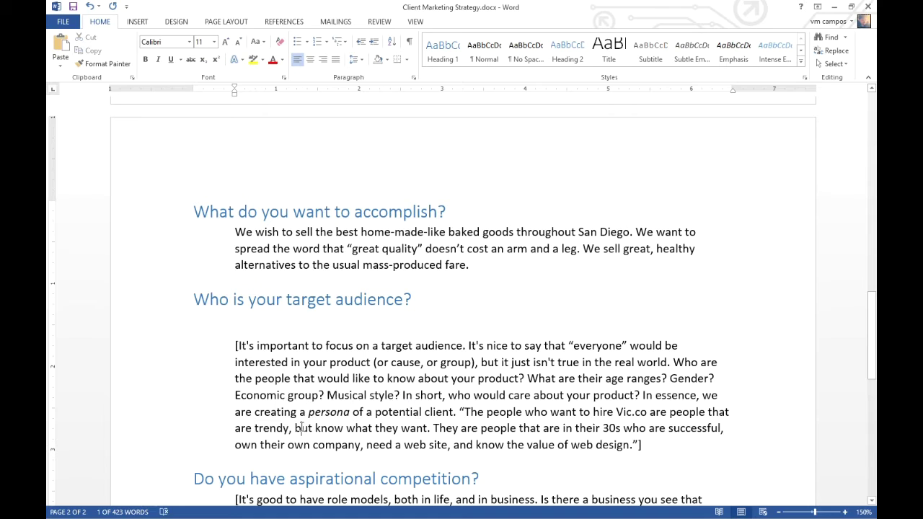
pyautogui.click(234, 428)
pyautogui.moveTo(284, 445); pyautogui.dragTo(339, 444)
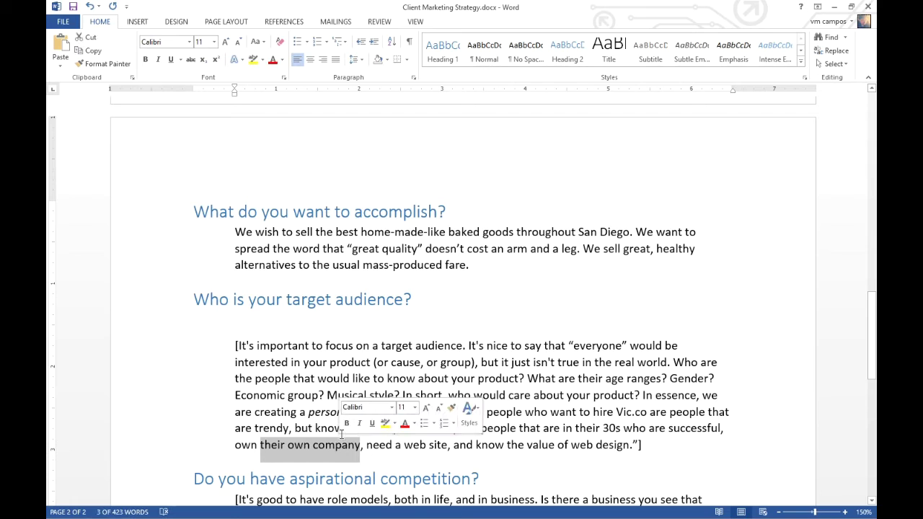
pyautogui.click(391, 445)
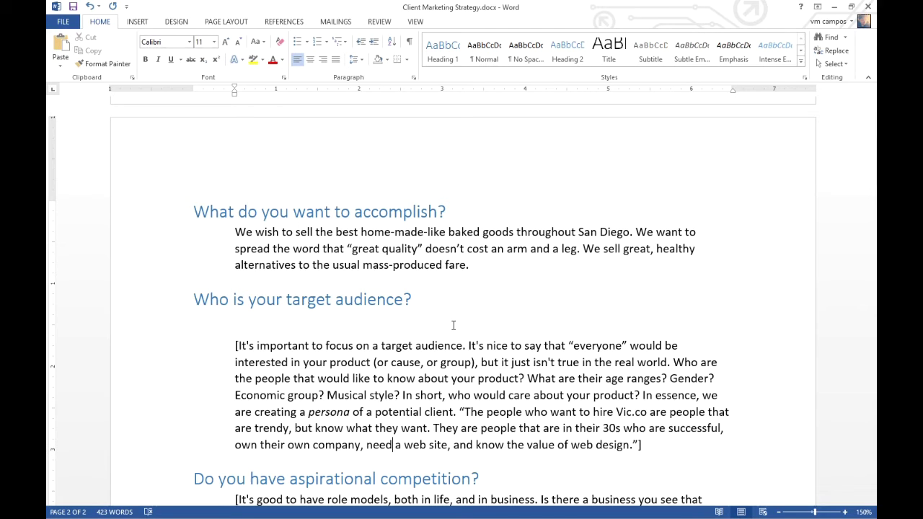
pyautogui.click(445, 319)
# Step: Write that Victor's Bakery targets 30 to 50 year-olds who value healthy ingredients on the family table
pyautogui.write("Victor's Bakery ")
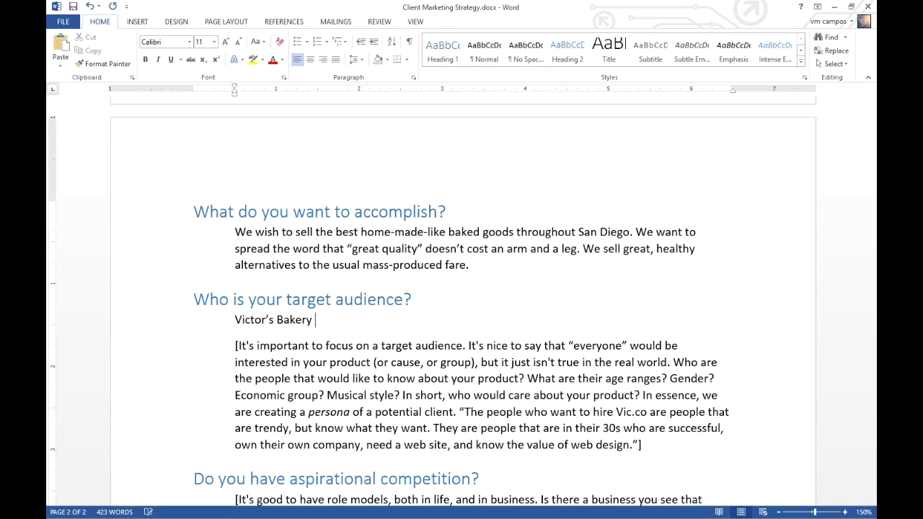
pyautogui.write('wishes to targe')
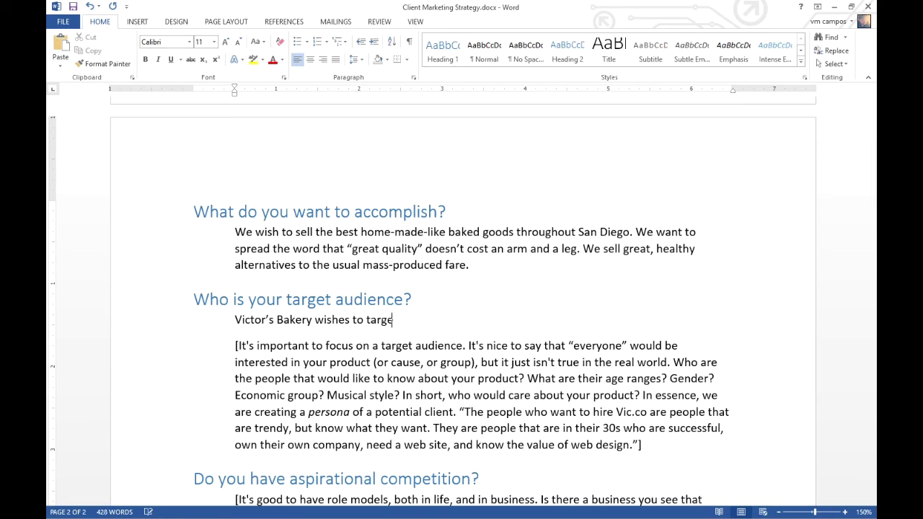
pyautogui.write('t the age ranges of 30 ')
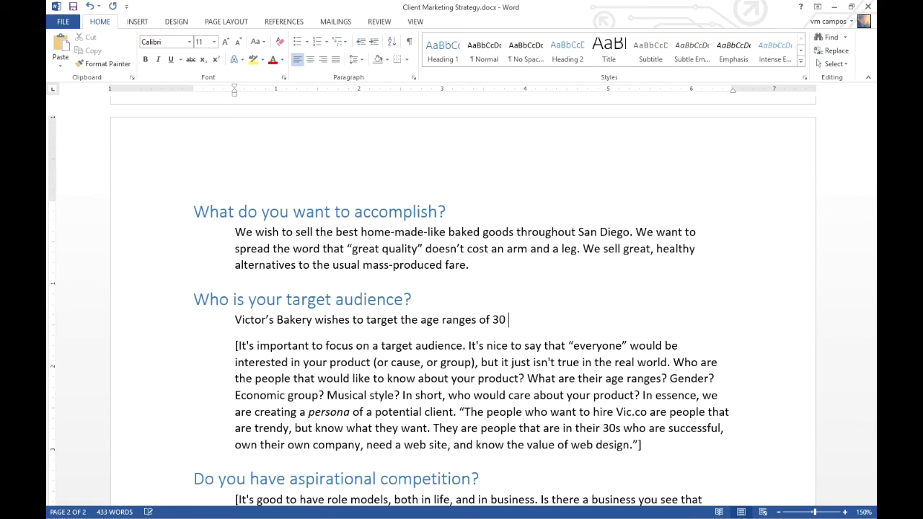
pyautogui.write('to 50 year consum')
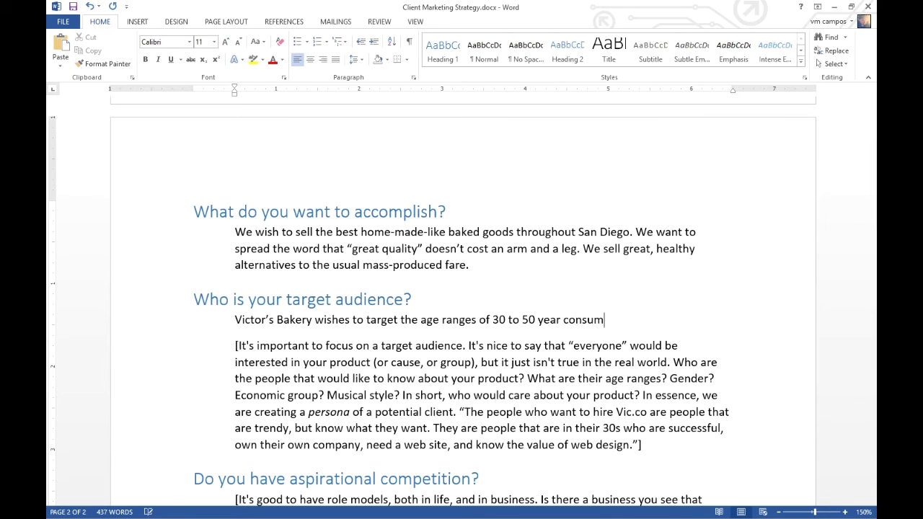
pyautogui.write('ers who are passionate about ')
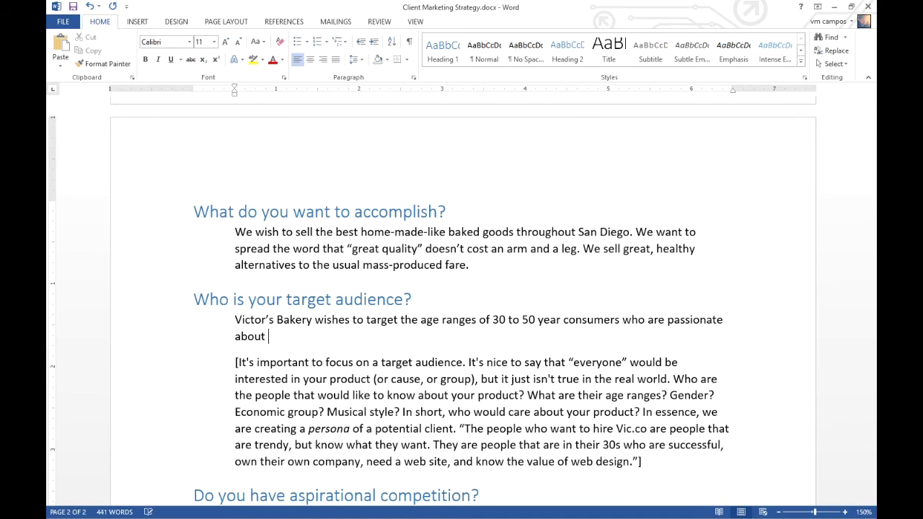
pyautogui.write('healthy ingre')
pyautogui.press('BackSpace')
pyautogui.hotkey('ctrl', 'BackSpace')
pyautogui.hotkey('ctrl', 'BackSpace')
pyautogui.press('BackSpace')
pyautogui.write('putting helathing')
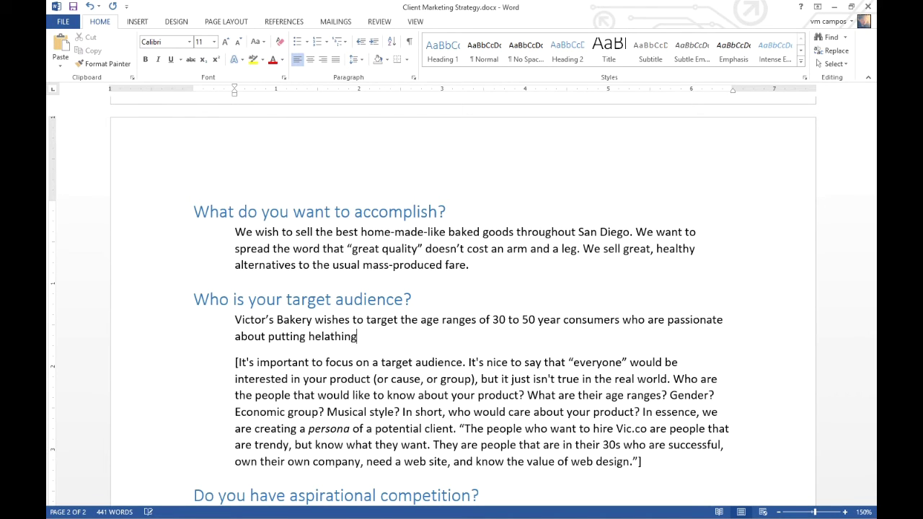
pyautogui.hotkey('ctrl', 'shift', 'Left')
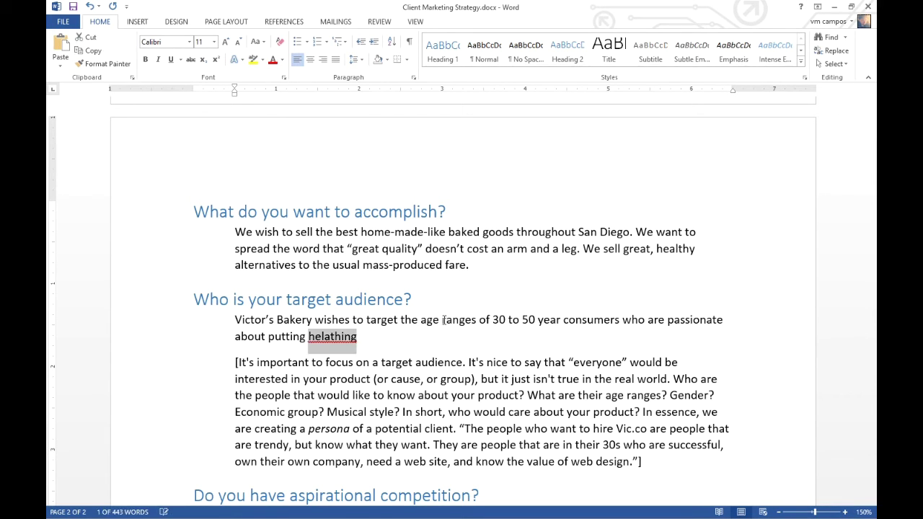
pyautogui.write('healthy ing')
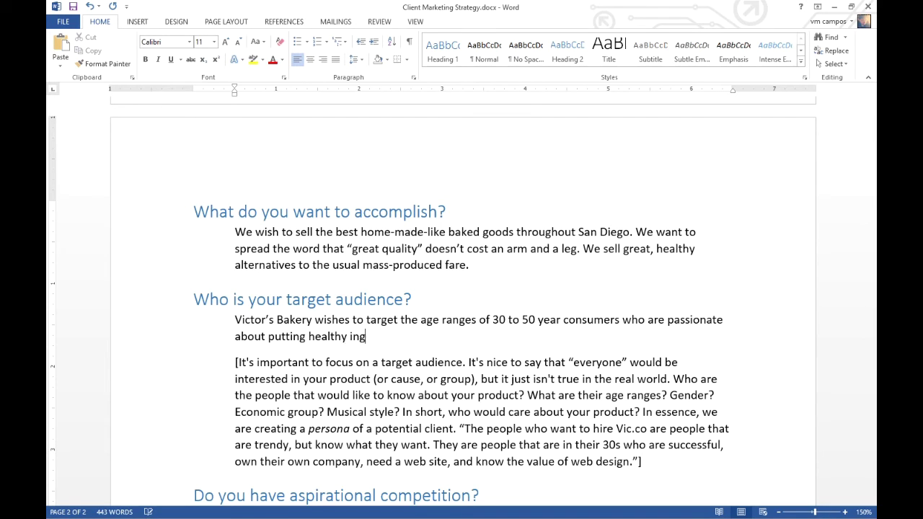
pyautogui.write('redients on the talbe')
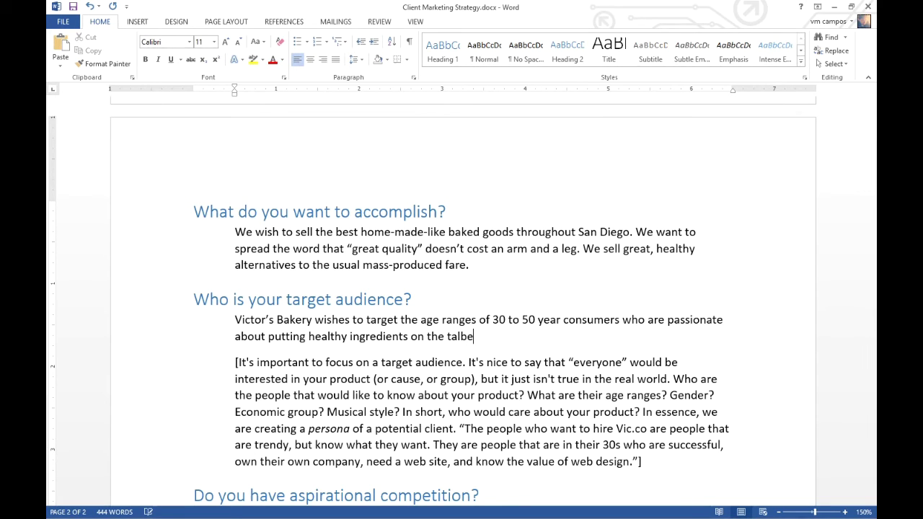
pyautogui.press('BackSpace')
pyautogui.press('BackSpace')
pyautogui.press('BackSpace')
pyautogui.press('BackSpace')
pyautogui.press('BackSpace')
pyautogui.write('famil')
pyautogui.write('y talbe')
# Step: Add that it targets married folks with children who value health and clean, great products
pyautogui.press('BackSpace')
pyautogui.press('BackSpace')
pyautogui.press('BackSpace')
pyautogui.write('ble. We will target m')
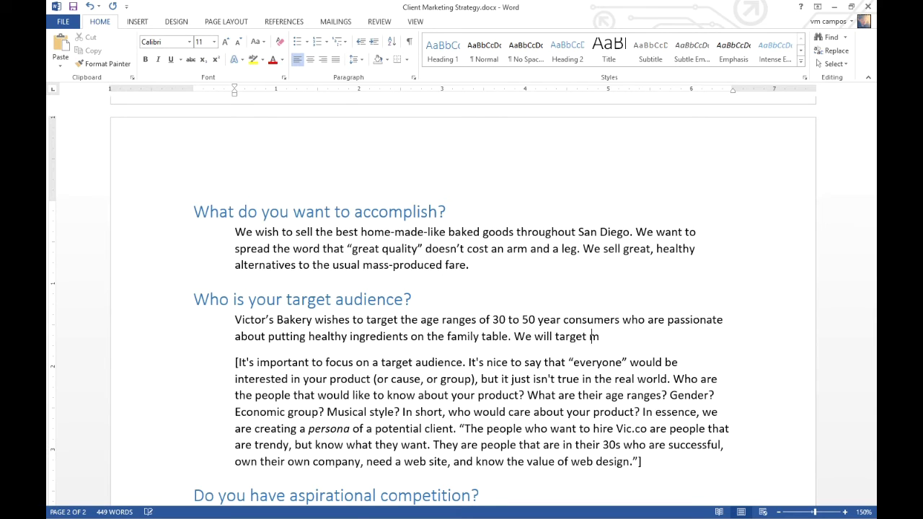
pyautogui.write('arried folks who')
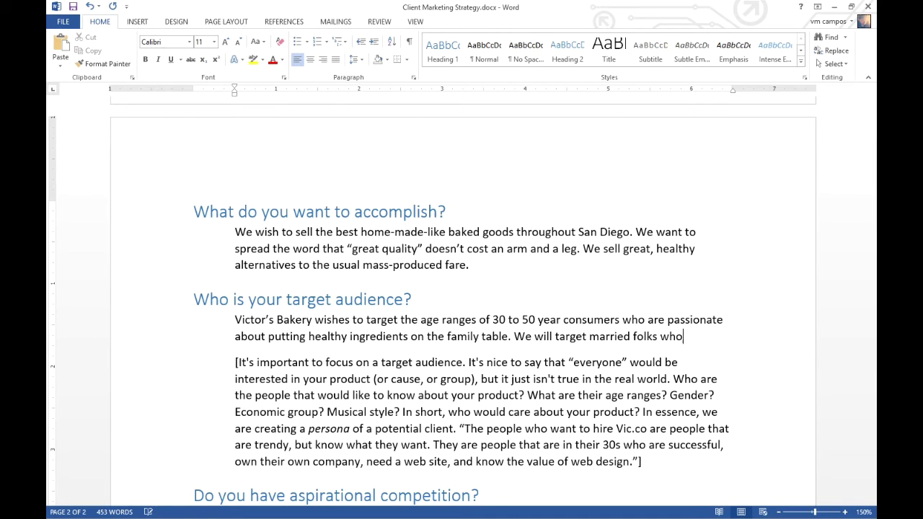
pyautogui.write(' have children and')
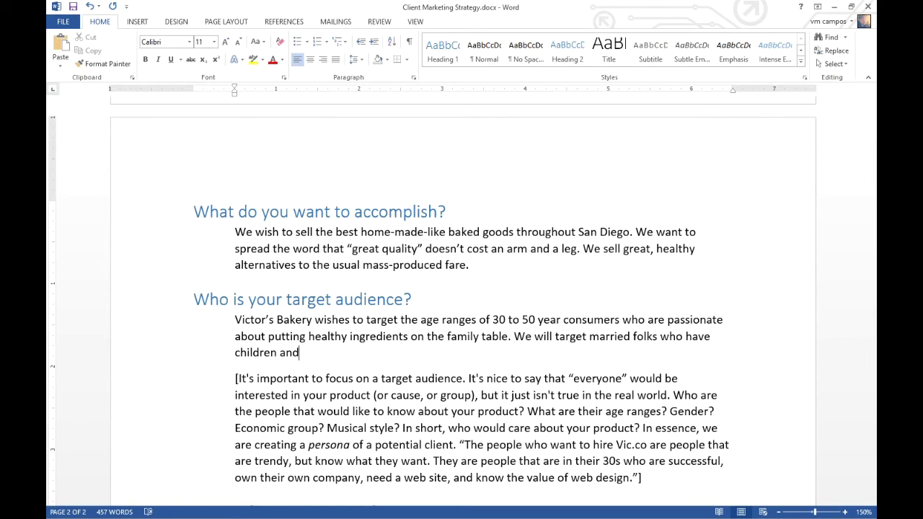
pyautogui.write(' that value their health')
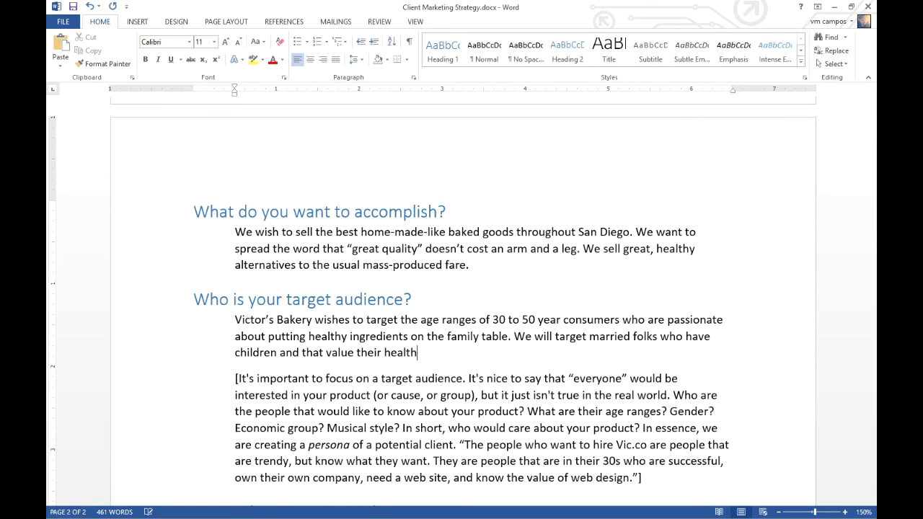
pyautogui.write('; they understa')
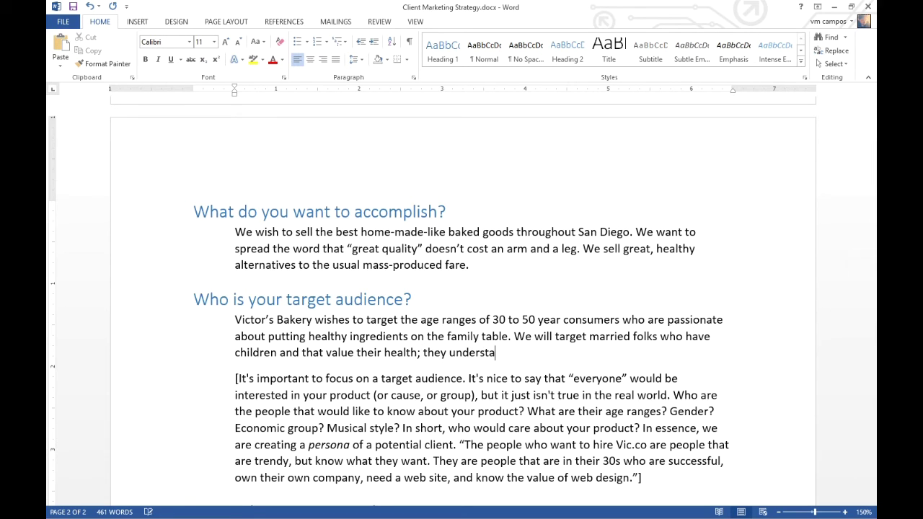
pyautogui.write('nd that good, clean ingr')
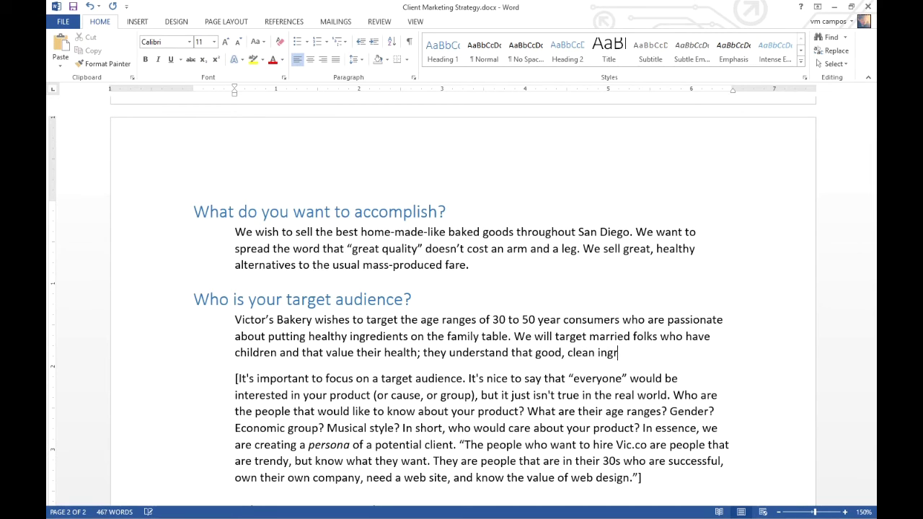
pyautogui.write('edients lead to gre')
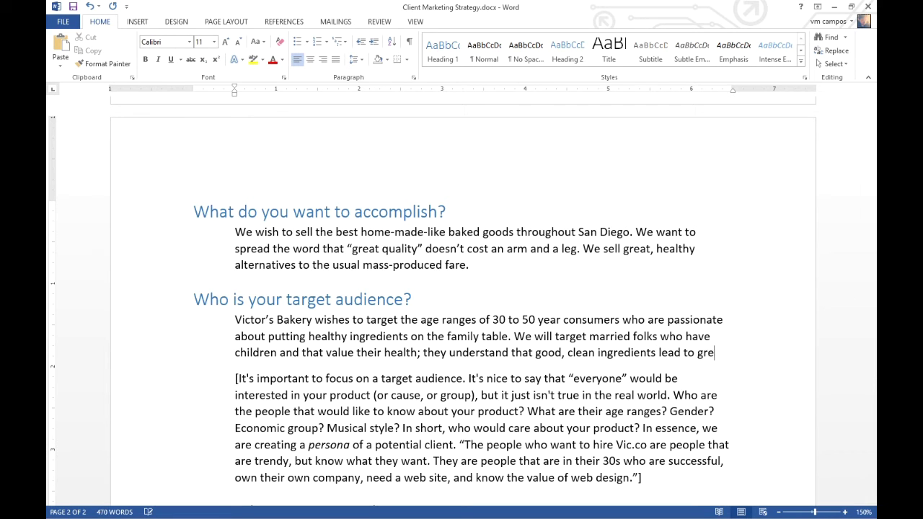
pyautogui.write('at proed')
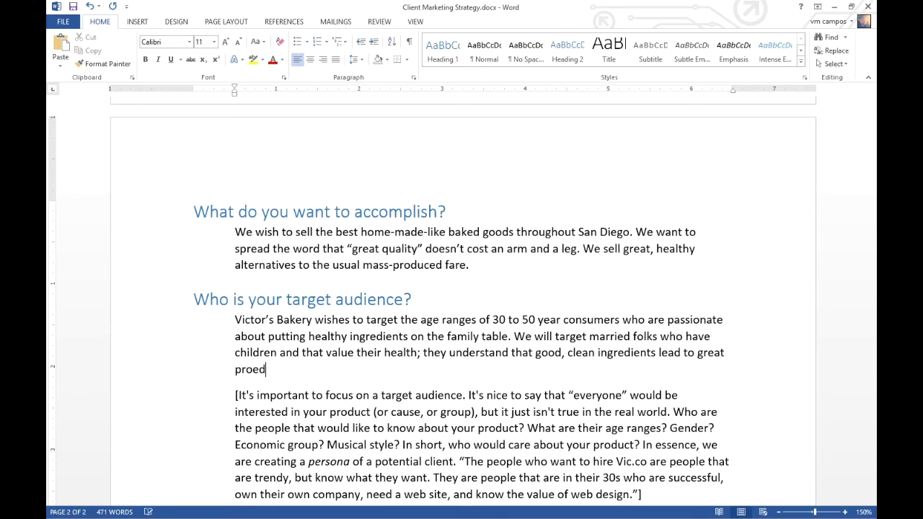
pyautogui.press('BackSpace')
pyautogui.write('ducts.')
# Step: Delete the bracketed persona guidance paragraph below the target-audience answer
pyautogui.scroll(-1, 462, 330)
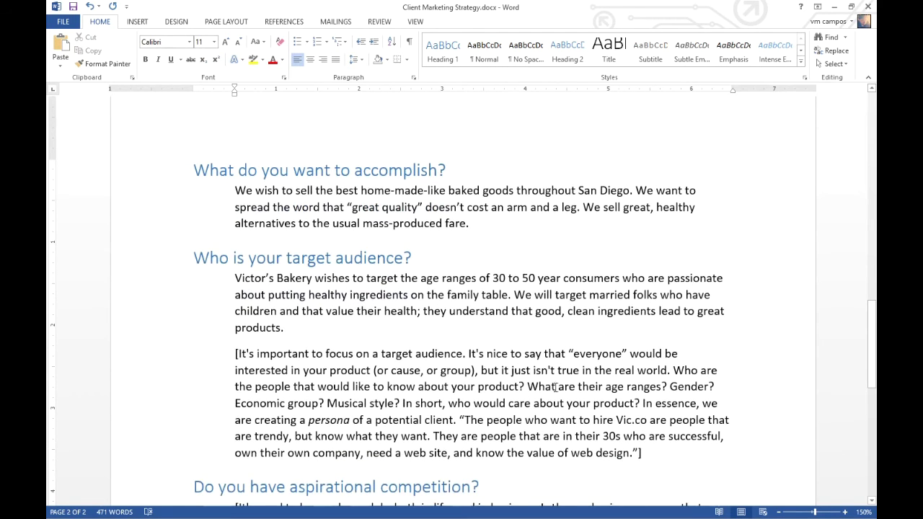
pyautogui.click(654, 456)
pyautogui.tripleClick(250, 354)
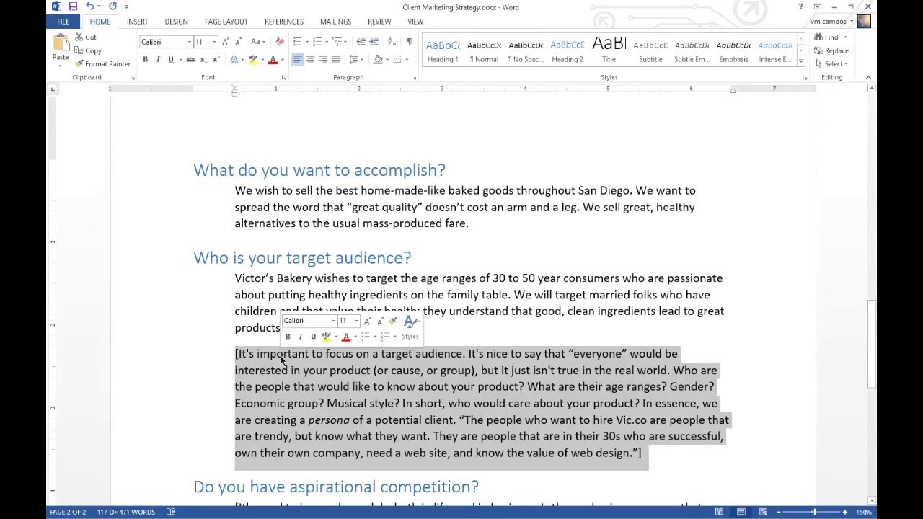
pyautogui.press('Delete')
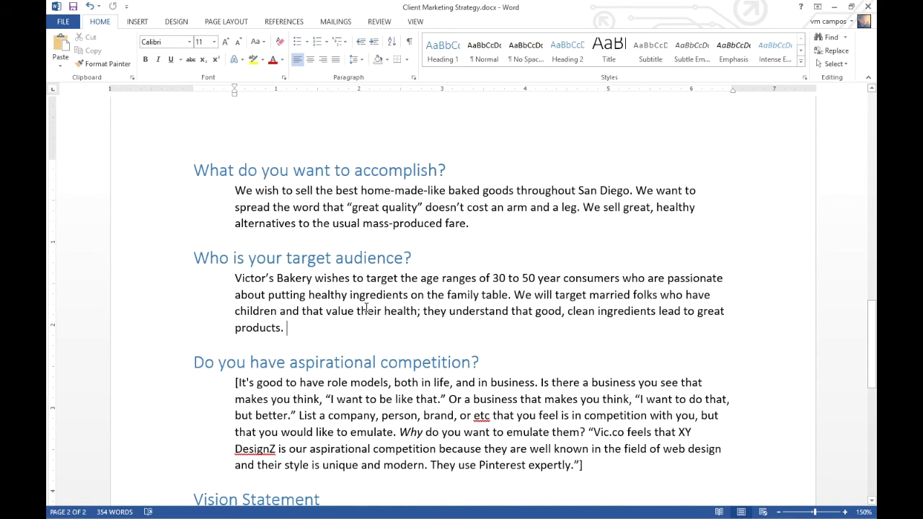
pyautogui.scroll(-1, 367, 308)
pyautogui.scroll(-2, 366, 307)
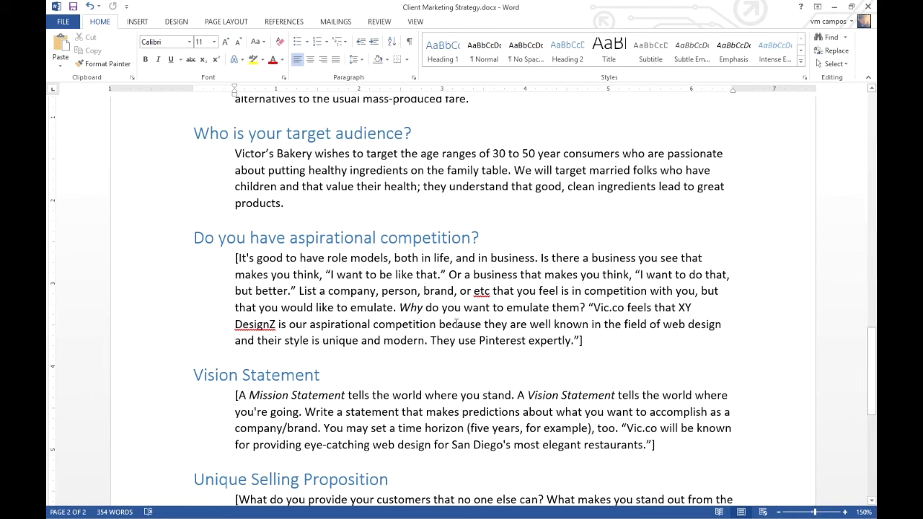
# Step: Insert an empty line before the '[It's good to have role models' guidance paragraph
pyautogui.click(230, 261)
pyautogui.press('Return')
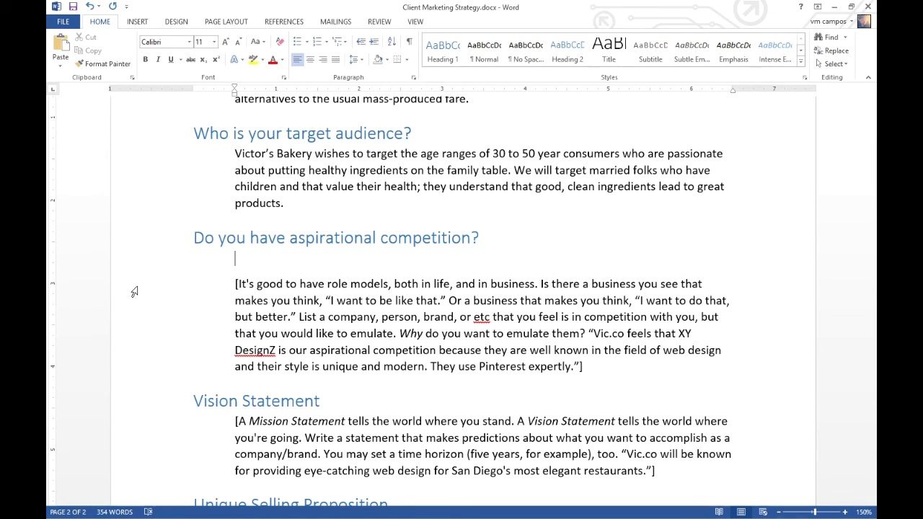
# Step: Write that Hilda's Bakery, established 20 years, is the main competitor and only name in that vicinity
pyautogui.write("Victor's Bakery")
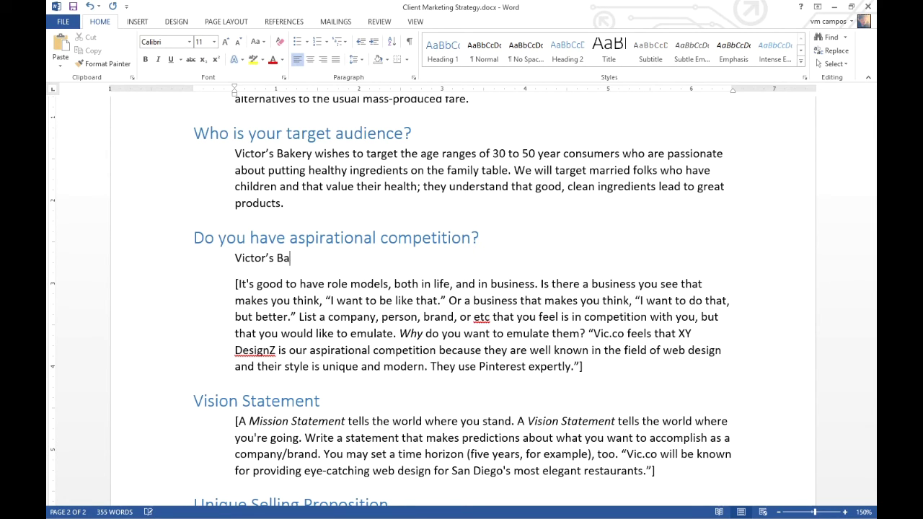
pyautogui.write("'s main compe")
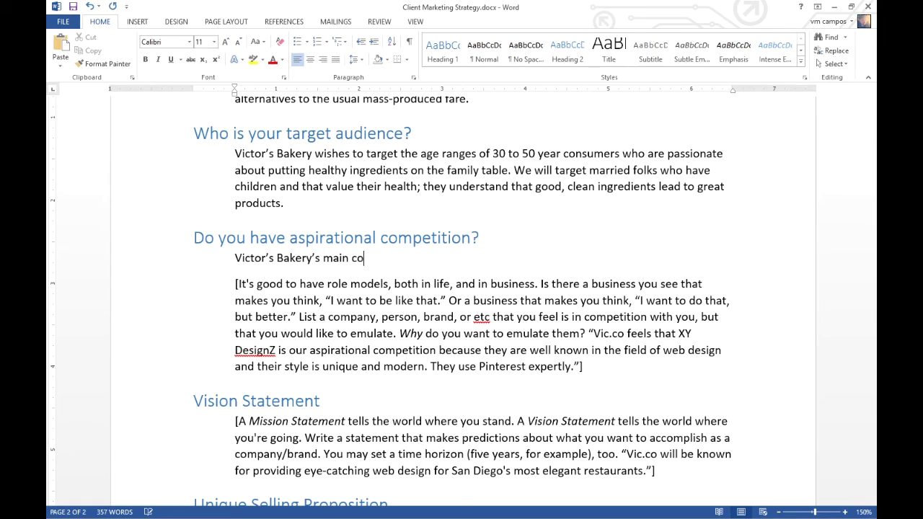
pyautogui.write('tioion is Hild')
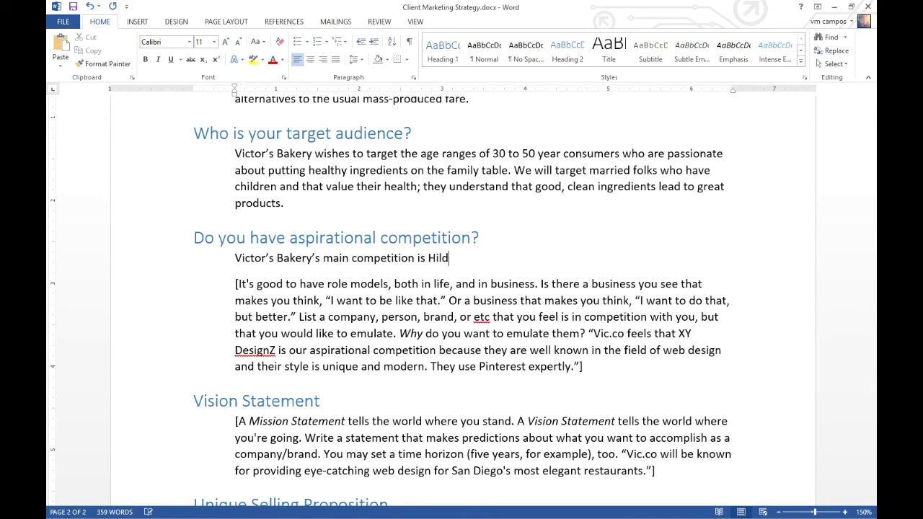
pyautogui.write("a's Bakery. They are we")
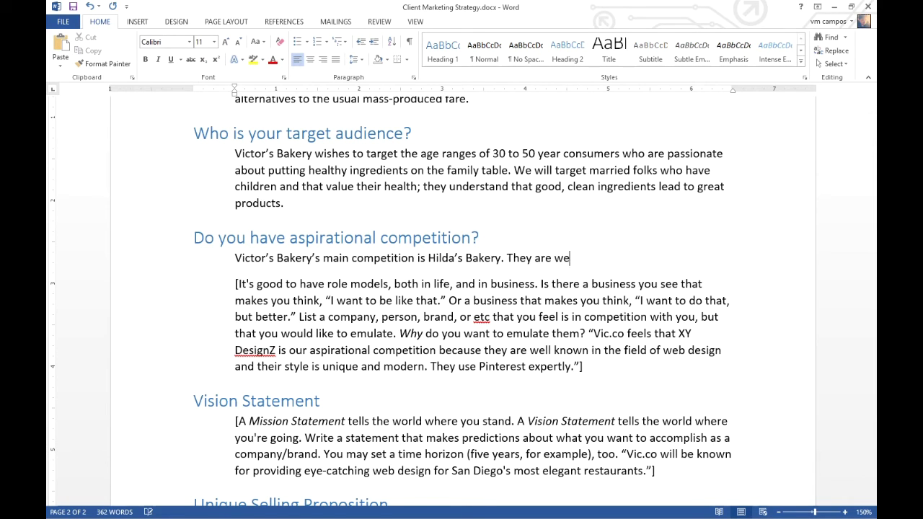
pyautogui.write('ll-established in the co')
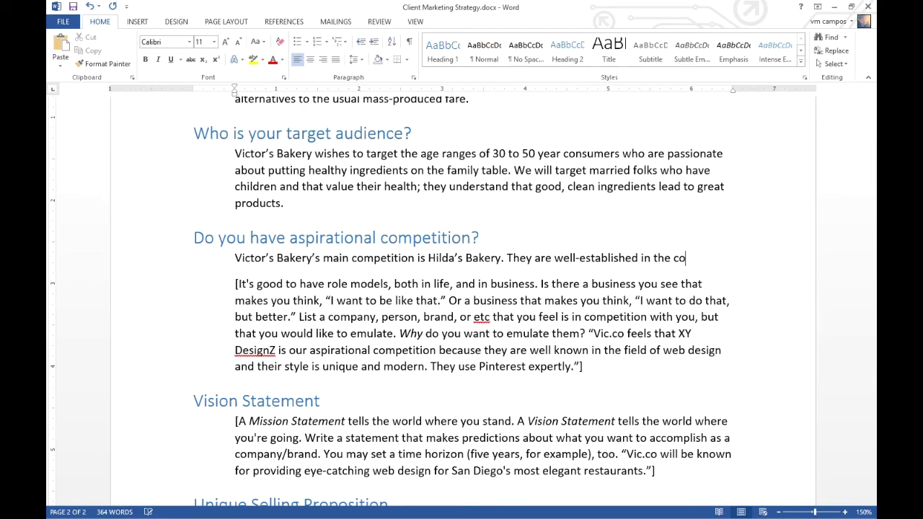
pyautogui.write('mmunity; ')
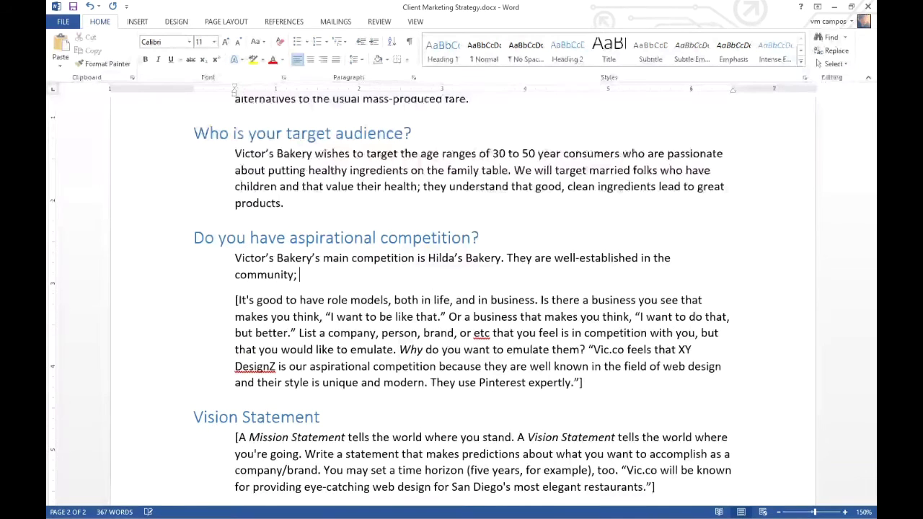
pyautogui.write("they'v")
pyautogui.write('en at their loc')
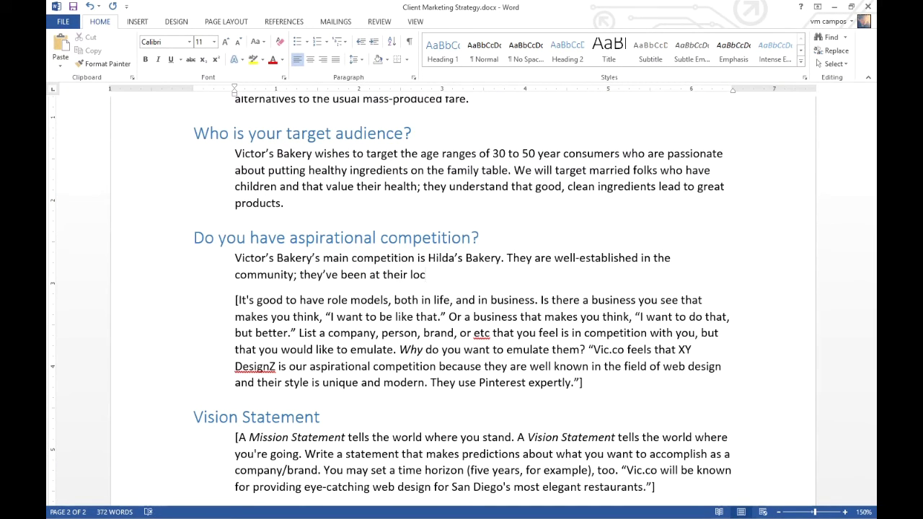
pyautogui.write('ation for 20 years.')
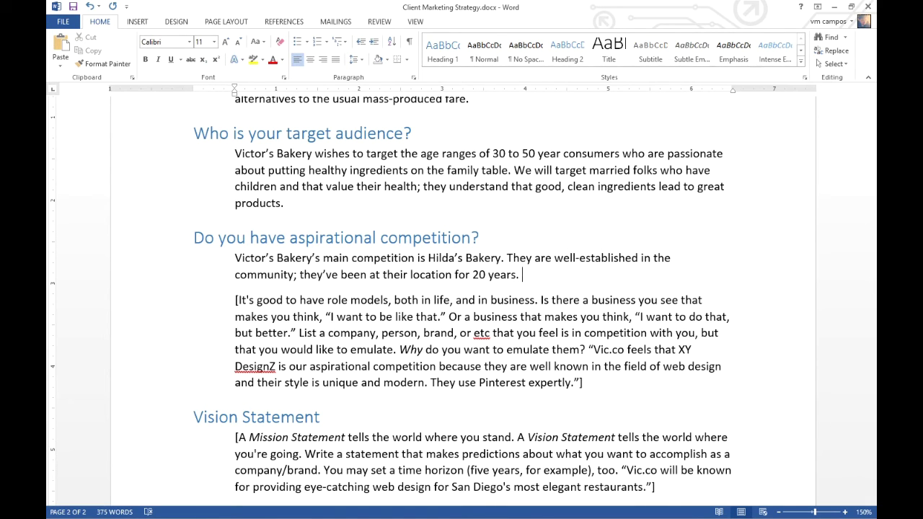
pyautogui.write(" They're o")
pyautogui.press('BackSpace')
pyautogui.write('the only name in h')
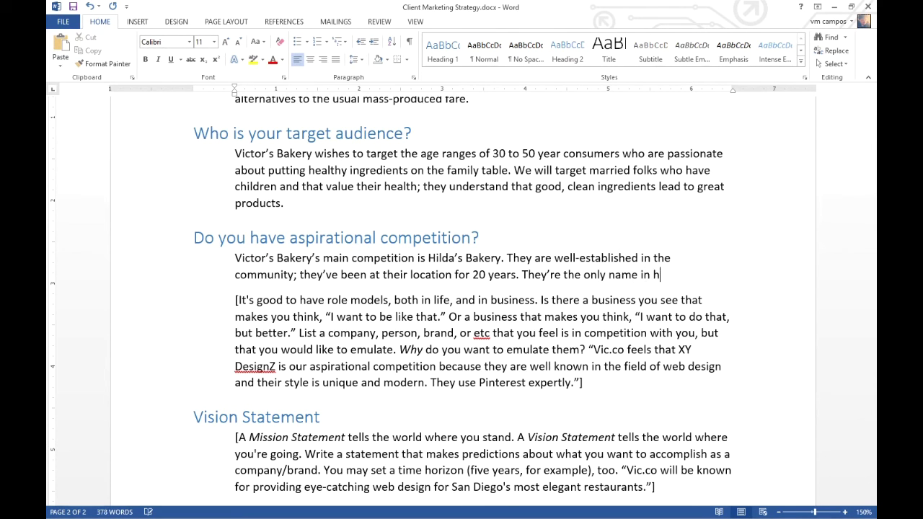
pyautogui.press('BackSpace')
pyautogui.write('the game in that vacit')
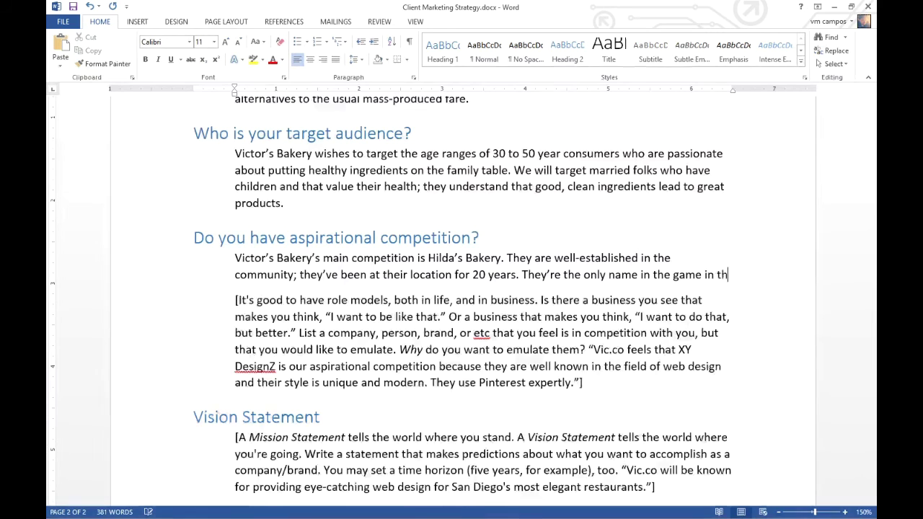
pyautogui.press('BackSpace')
pyautogui.press('BackSpace')
pyautogui.press('BackSpace')
pyautogui.press('BackSpace')
pyautogui.write('icinity.')
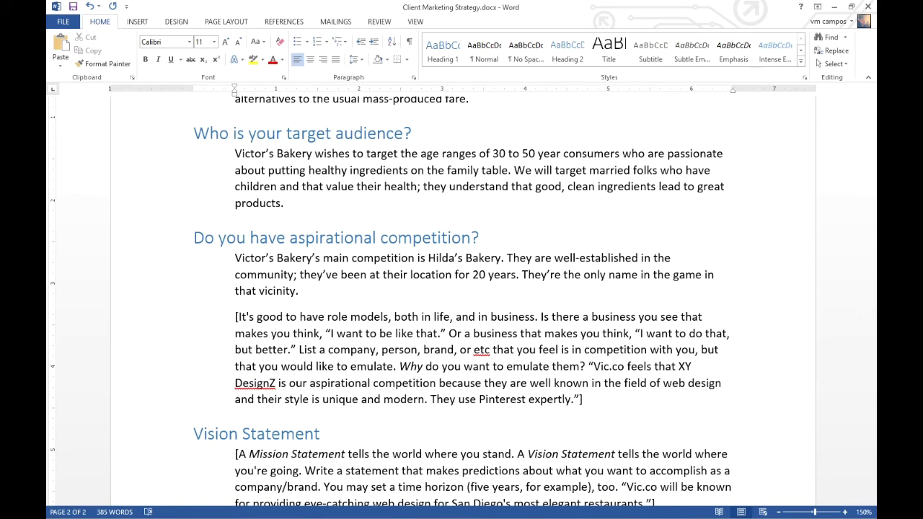
# Step: Start a new paragraph: 'We will target the clientele that visits that bakery by creating our own versions of classic Mexican'
pyautogui.press('Return')
pyautogui.write('We w')
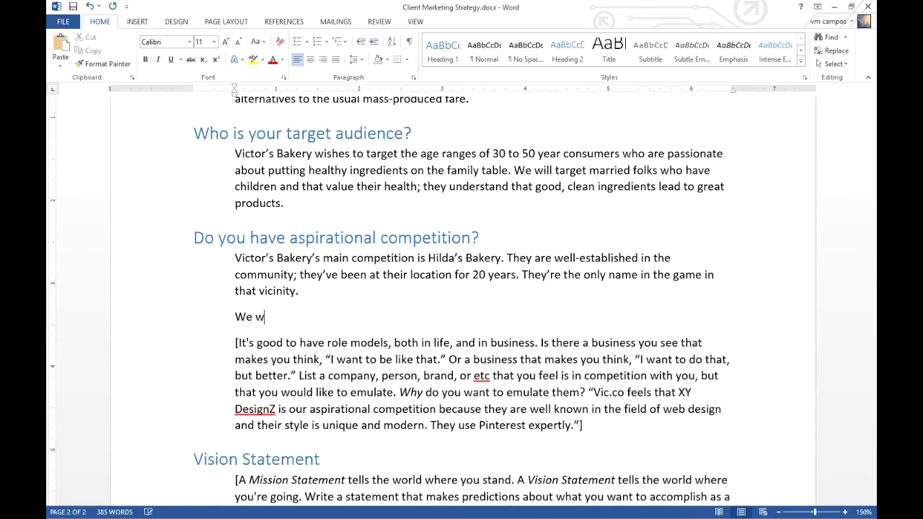
pyautogui.write('ill targetthe vi')
pyautogui.press('BackSpace')
pyautogui.press('BackSpace')
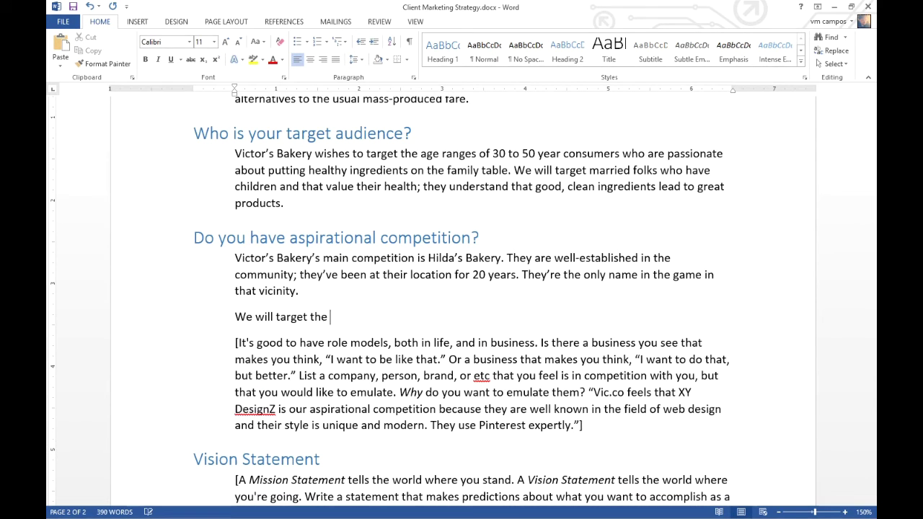
pyautogui.write('clientele that visits ')
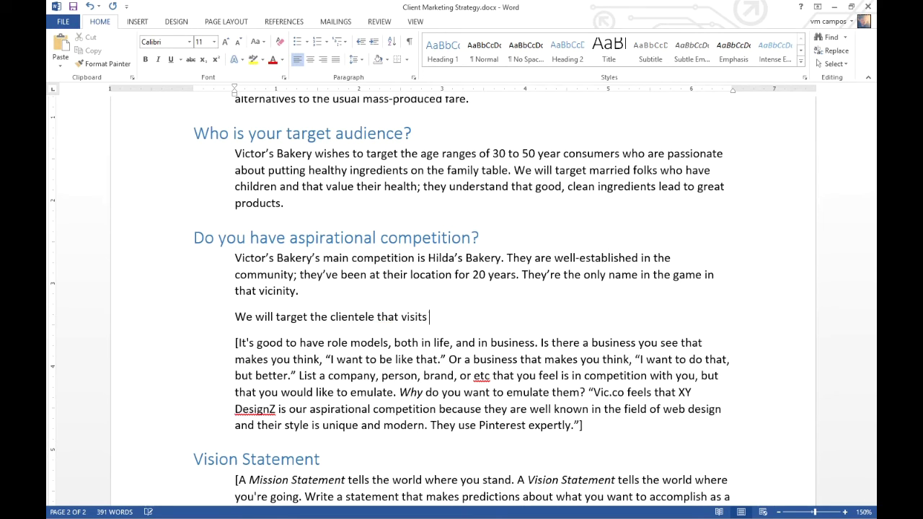
pyautogui.write('that bakey by')
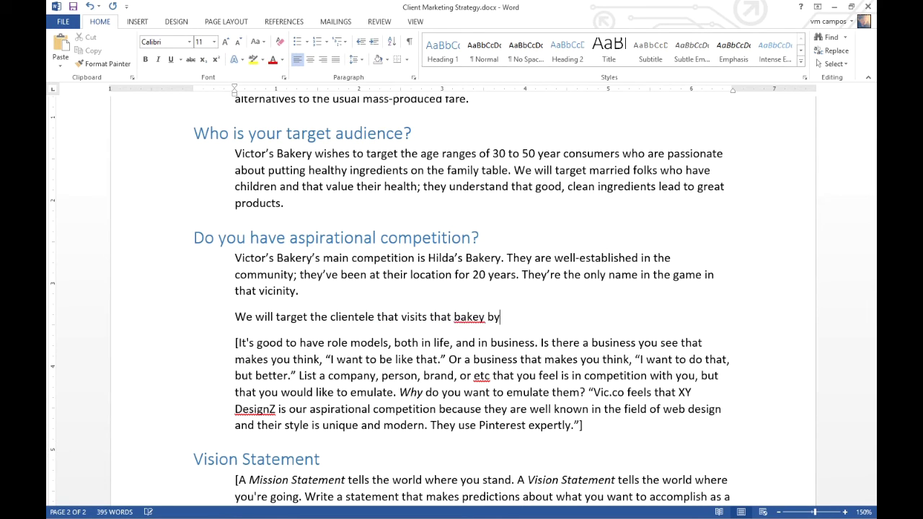
pyautogui.press('BackSpace')
pyautogui.press('BackSpace')
pyautogui.press('BackSpace')
pyautogui.press('BackSpace')
pyautogui.write('ry by creating ou')
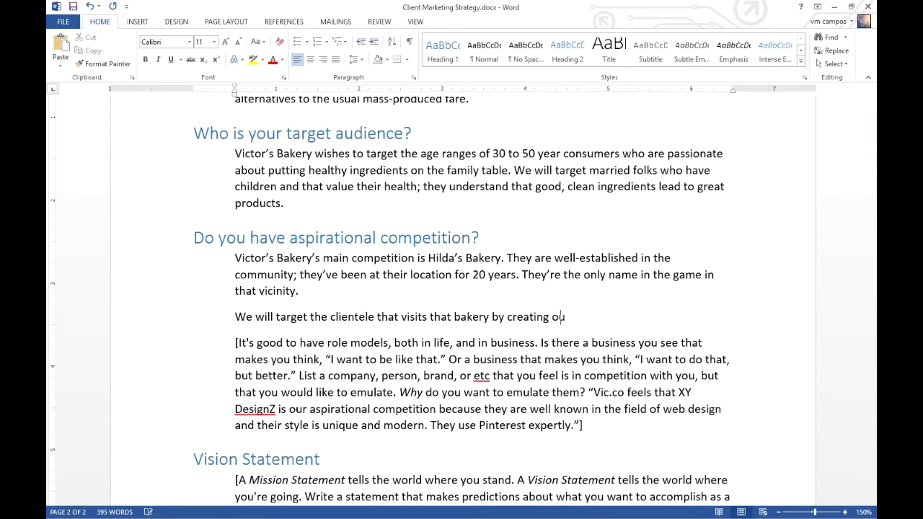
pyautogui.write('r own versions of classic mex')
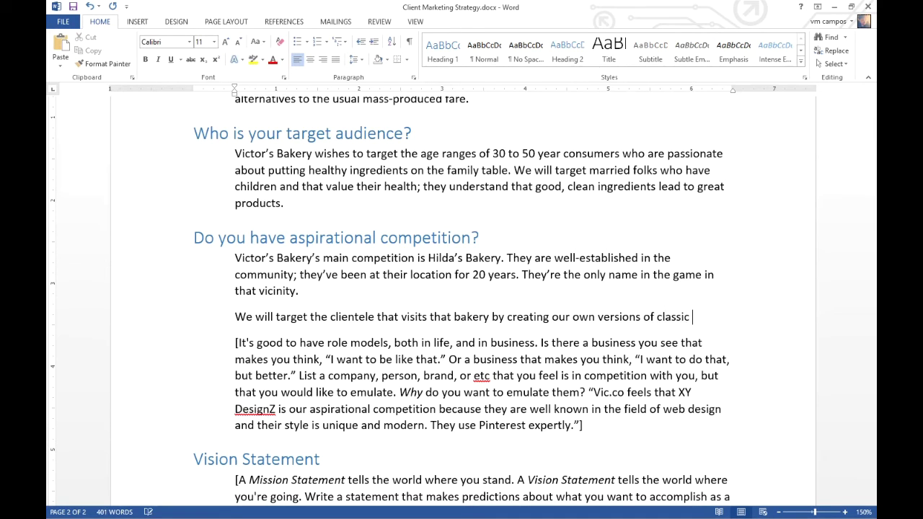
pyautogui.press('BackSpace')
pyautogui.press('BackSpace')
pyautogui.press('BackSpace')
pyautogui.write('Mexican')
# Step: Finish with italic 'pan dulce' and the sentence 'We will engage in Facebook marketing'
pyautogui.hotkey('ctrl', 'i')
pyautogui.write('pa')
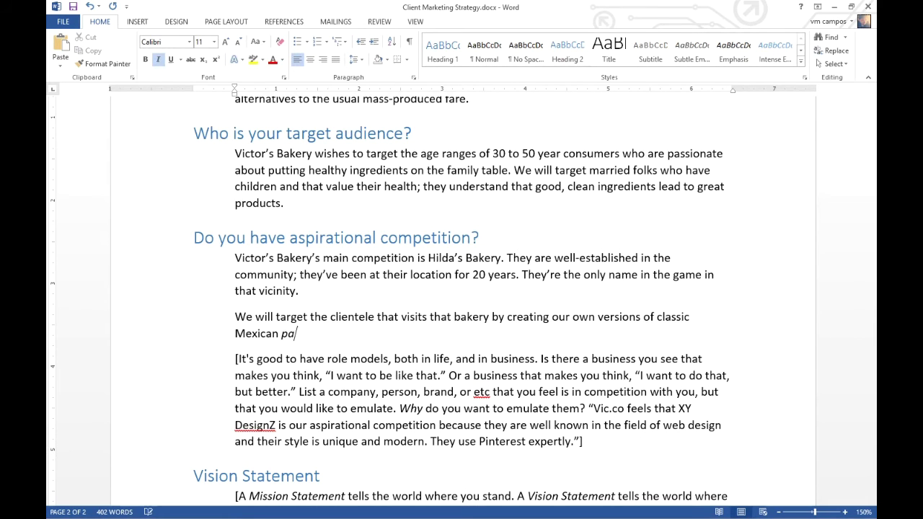
pyautogui.write('n dulce')
pyautogui.hotkey('ctrl', 'i')
pyautogui.write('. We will engag')
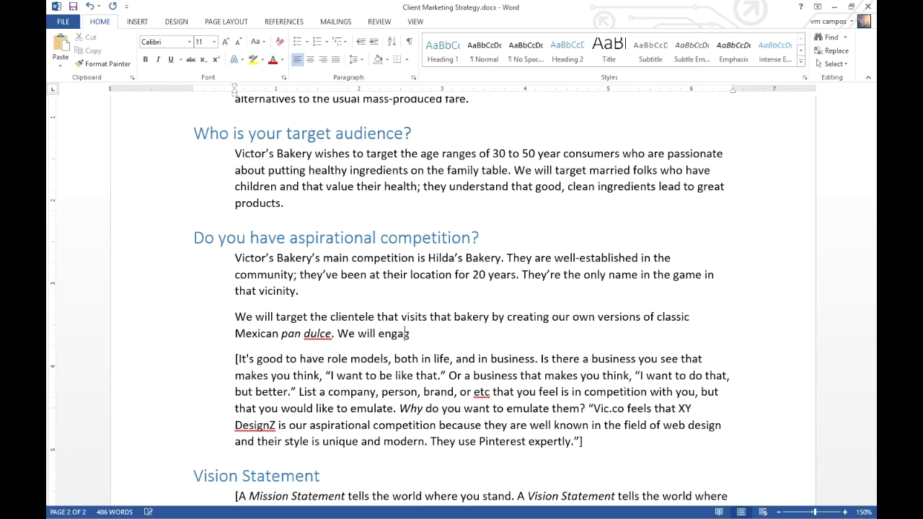
pyautogui.write('e in Facebook marketing')
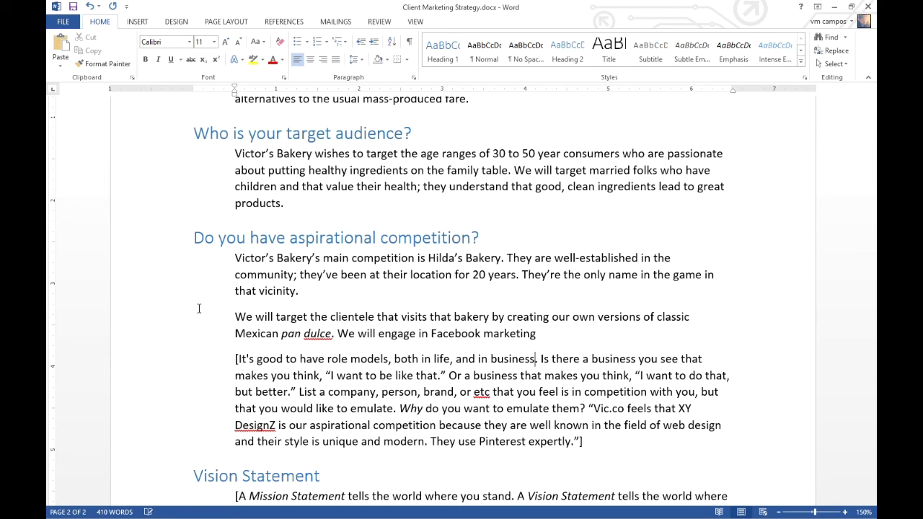
pyautogui.press('Down')
pyautogui.press('Home')
# Step: Delete the bracketed guidance paragraph below the two answers, then go to the document's end
pyautogui.hotkey('shift', 'Down')
pyautogui.hotkey('shift', 'Down')
pyautogui.hotkey('shift', 'Down')
pyautogui.hotkey('shift', 'Down')
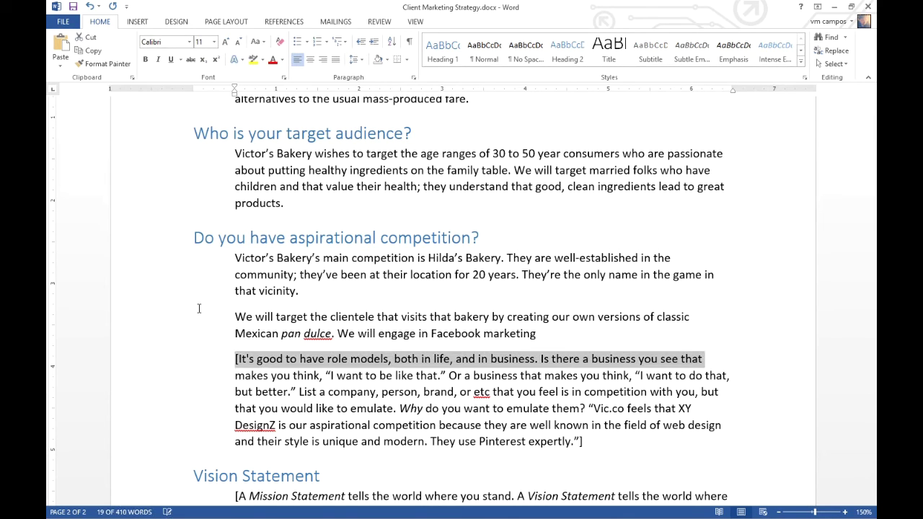
pyautogui.hotkey('shift', 'Down')
pyautogui.hotkey('shift', 'Down')
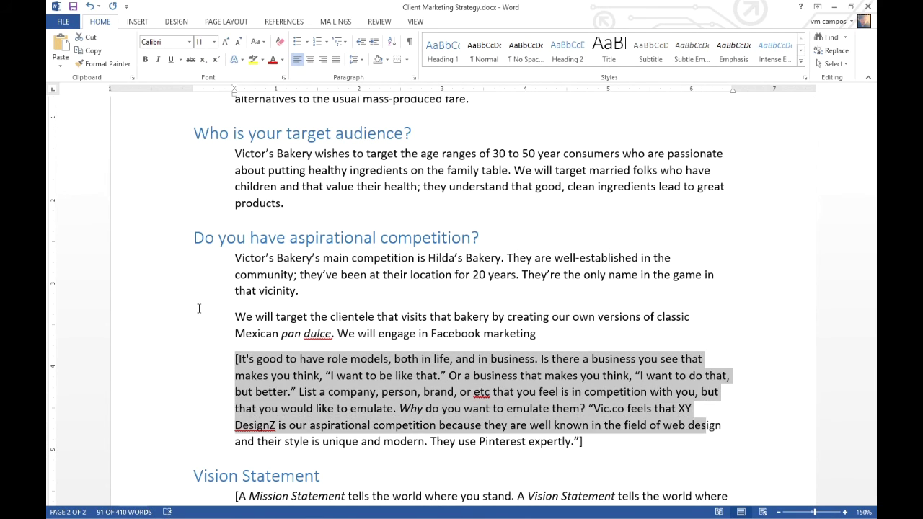
pyautogui.press('Delete')
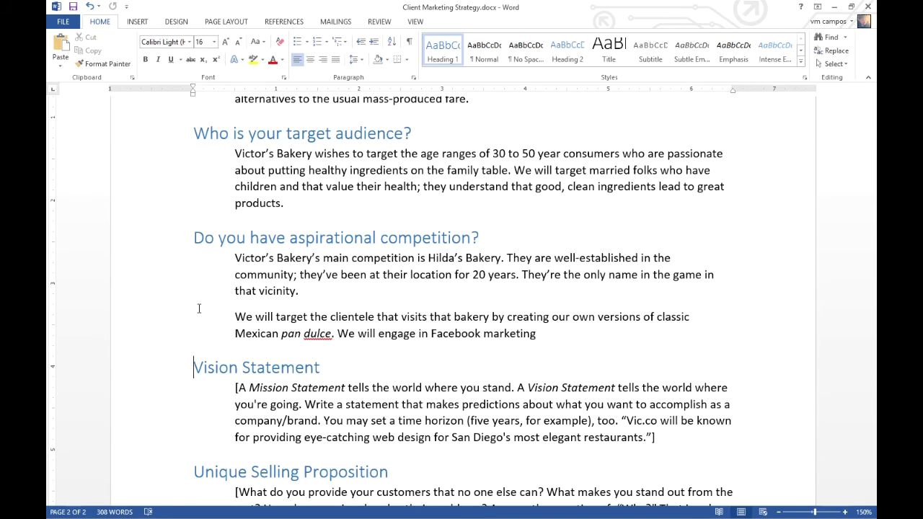
pyautogui.hotkey('ctrl', 'End')
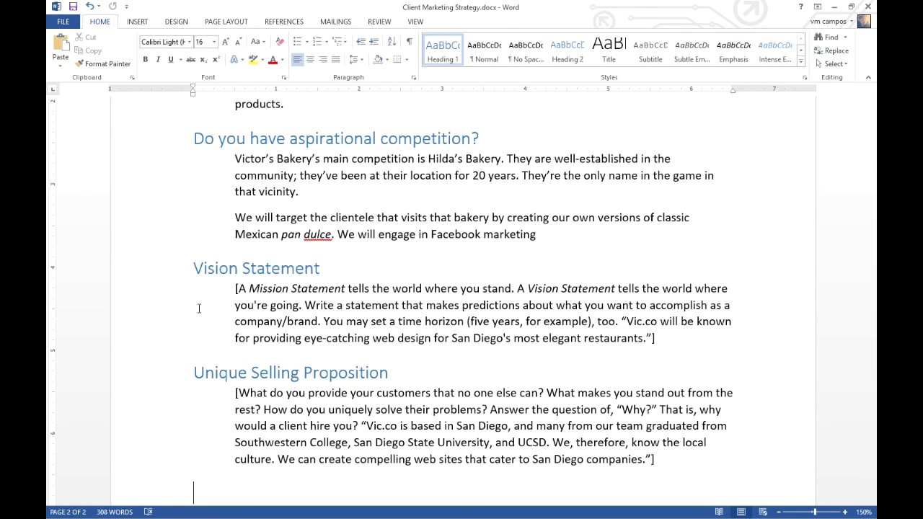
# Step: Above the Vision Statement guidance, type 'Victor's Bakery wishes to be synonymous with A New Twist on a Classic Pan'
pyautogui.click(234, 290)
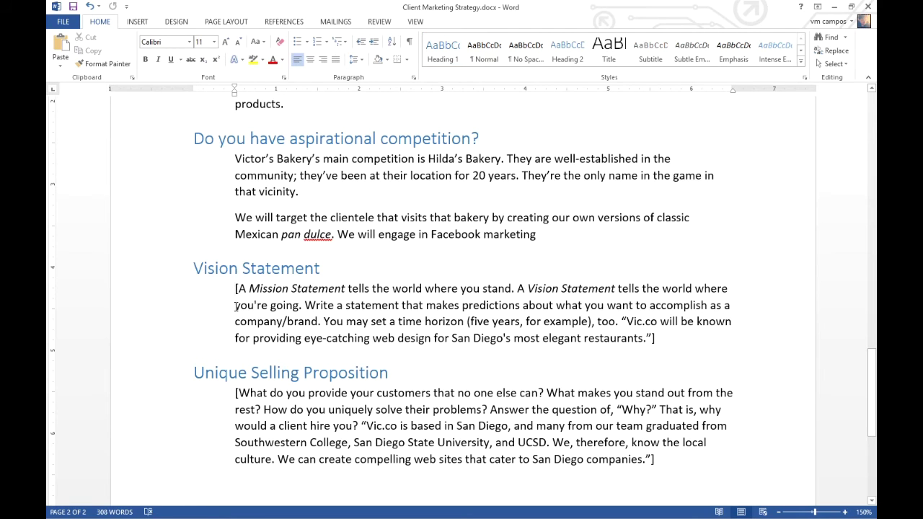
pyautogui.press('Return')
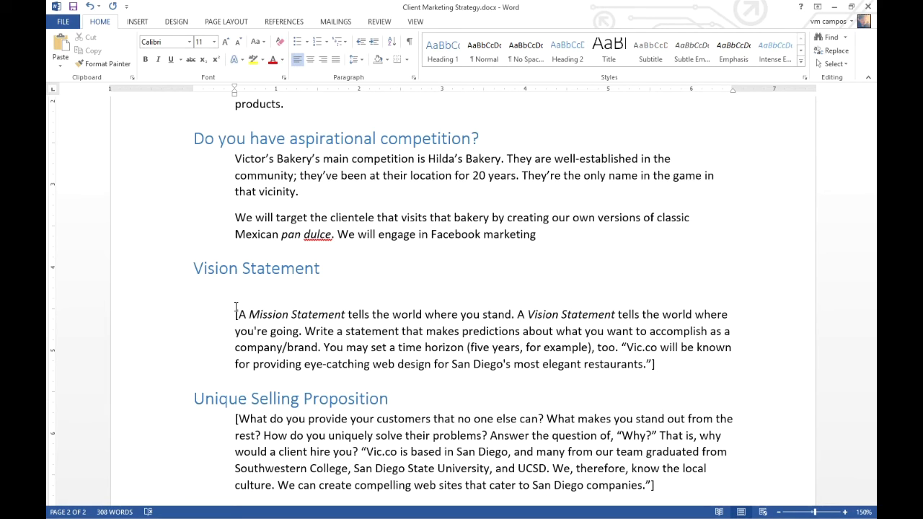
pyautogui.write("Victor's Bakery wishe")
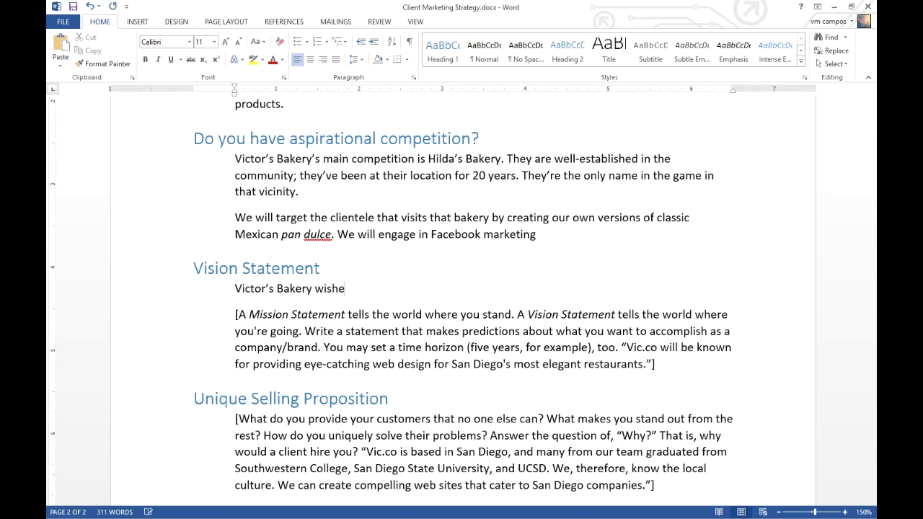
pyautogui.write('s to be sir')
pyautogui.write('onymous with ')
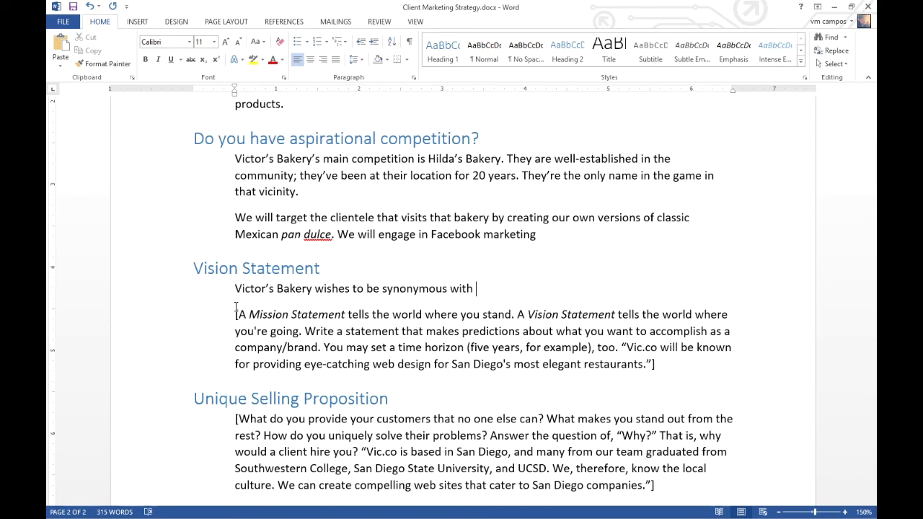
pyautogui.write('A New Twist on a Cla')
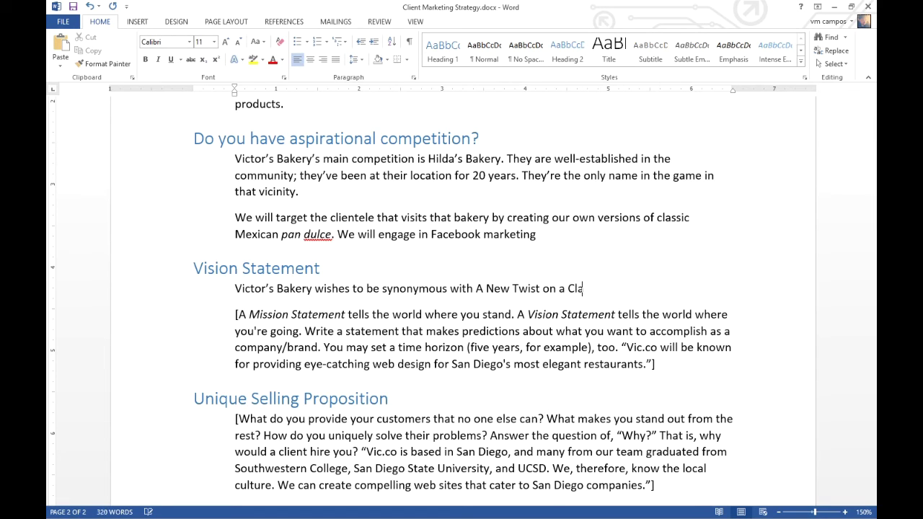
pyautogui.write('ssic Pan')
# Step: Replace 'Pan' with 'Treat.' and continue 'Within 5 years we will have articles written about us…'
pyautogui.hotkey('shift', 'Left')
pyautogui.hotkey('shift', 'Left')
pyautogui.hotkey('shift', 'Left')
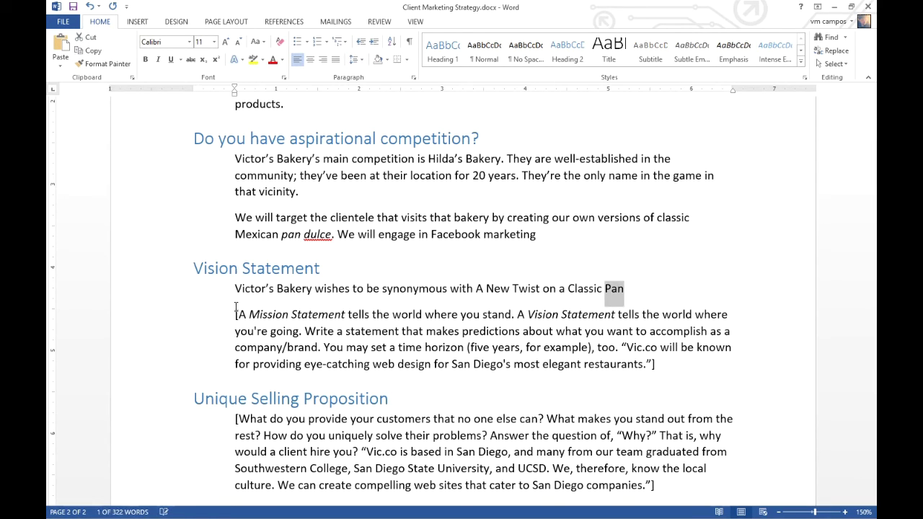
pyautogui.hotkey('ctrl', 'i')
pyautogui.press('BackSpace')
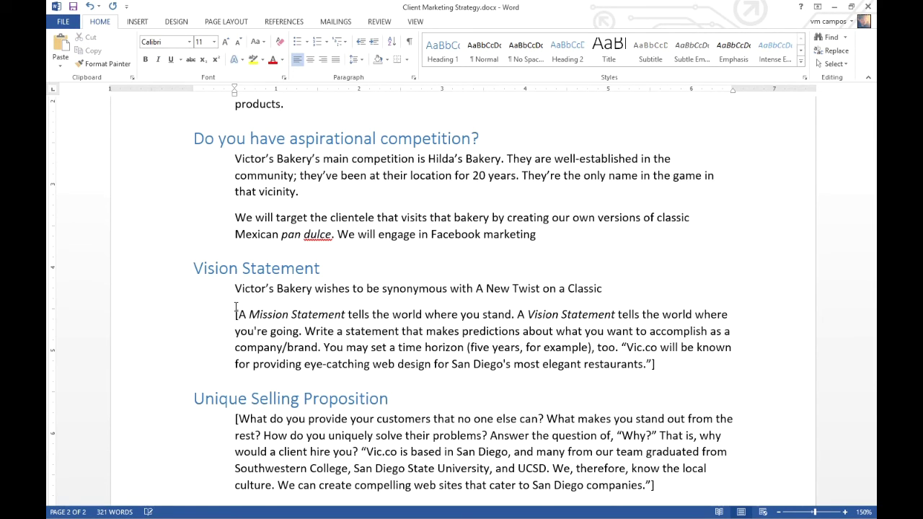
pyautogui.write('Treat. Within 5 years wi')
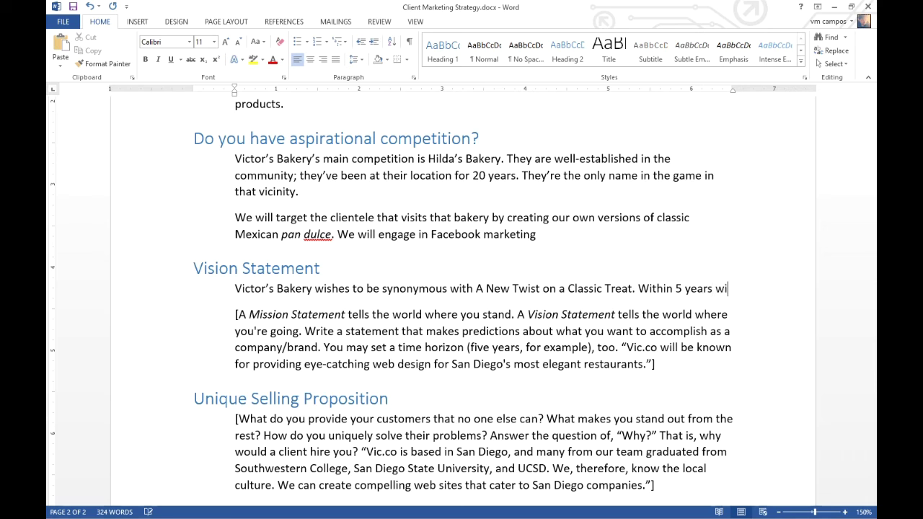
pyautogui.press('BackSpace')
pyautogui.write('e will h')
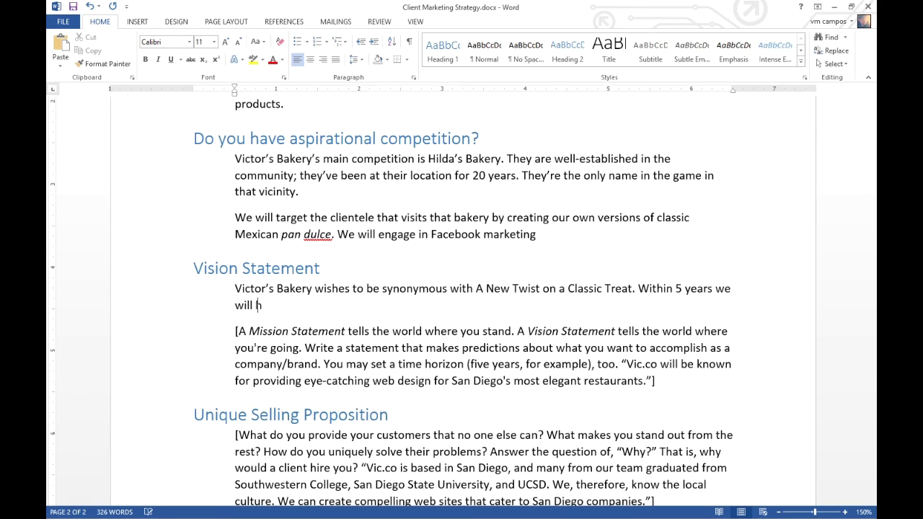
pyautogui.write('ave articles written about')
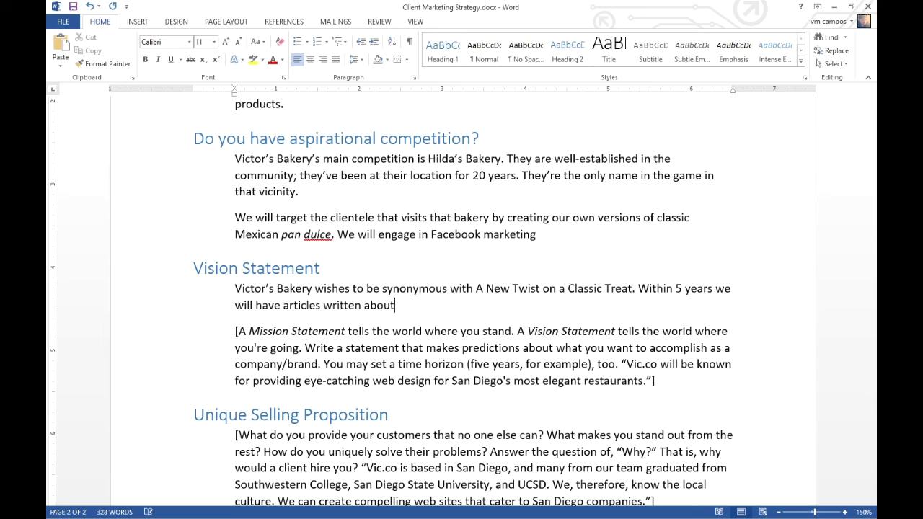
pyautogui.write(' us, about our wholesome ing')
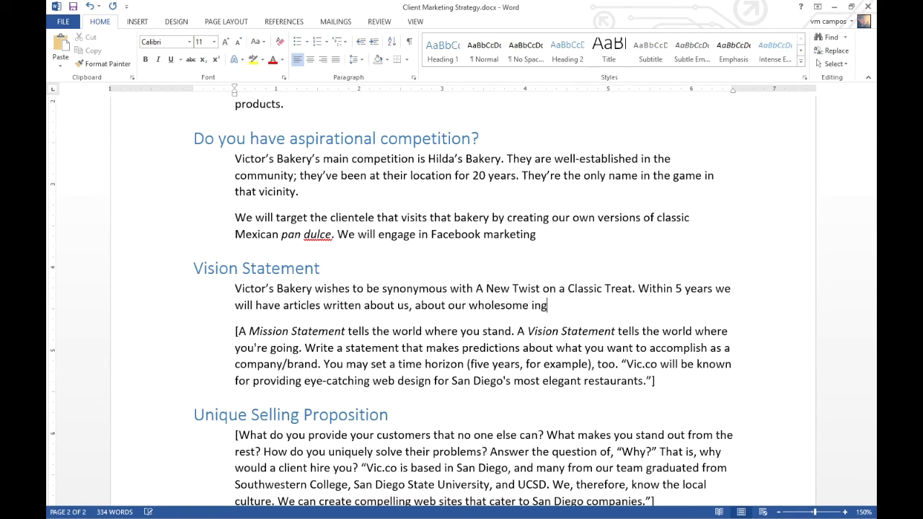
pyautogui.write('redients and the love ')
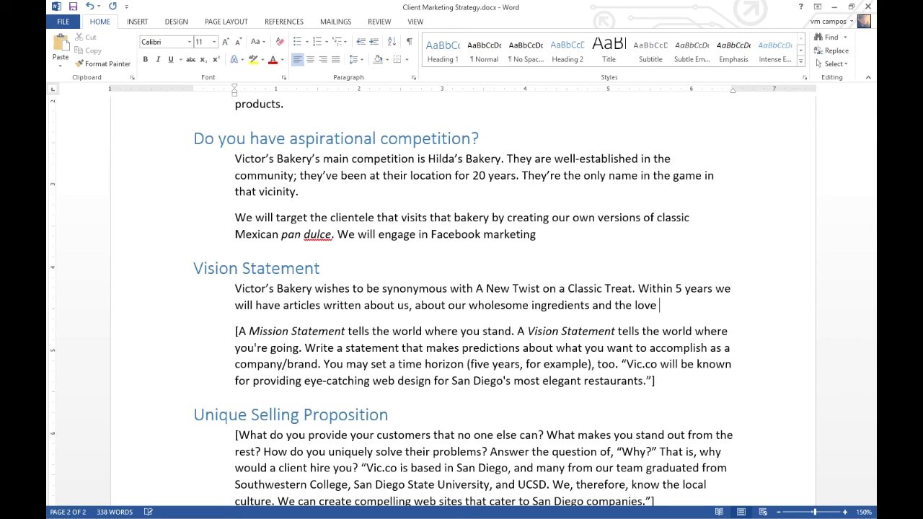
pyautogui.write('and care we ')
pyautogui.write('bake int')
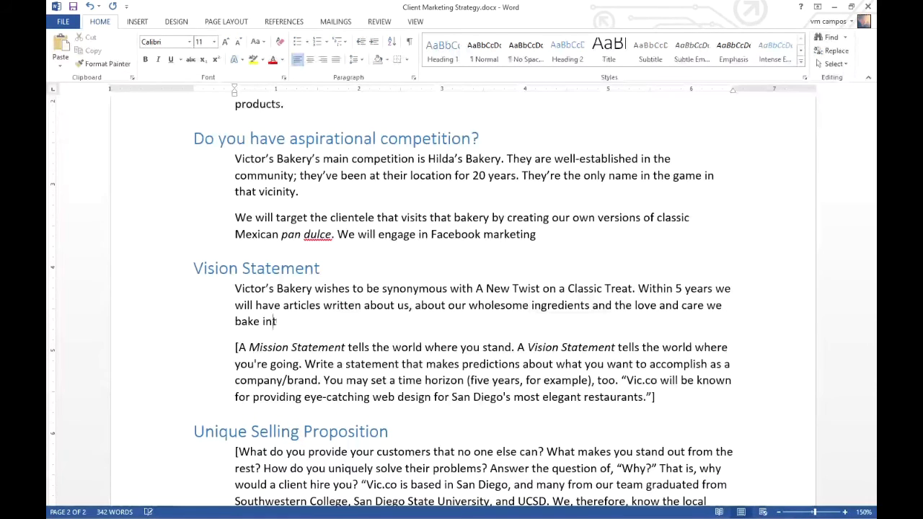
pyautogui.write('o all our products. We')
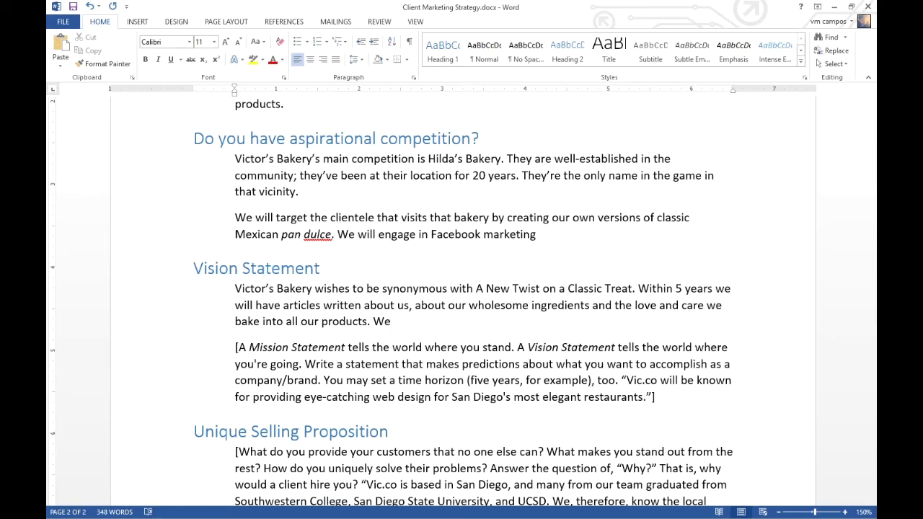
pyautogui.write(' will be the dsti')
# Step: End the vision statement with '…destination boutique bakery in the heart of Chula Vista.'
pyautogui.press('BackSpace')
pyautogui.press('BackSpace')
pyautogui.press('BackSpace')
pyautogui.write('estn')
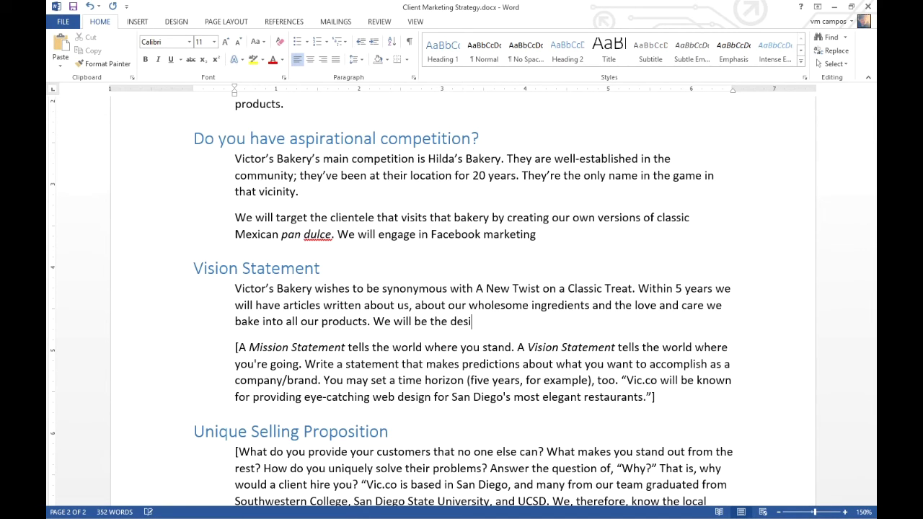
pyautogui.press('BackSpace')
pyautogui.write('ination bot')
pyautogui.press('BackSpace')
pyautogui.write('utique ')
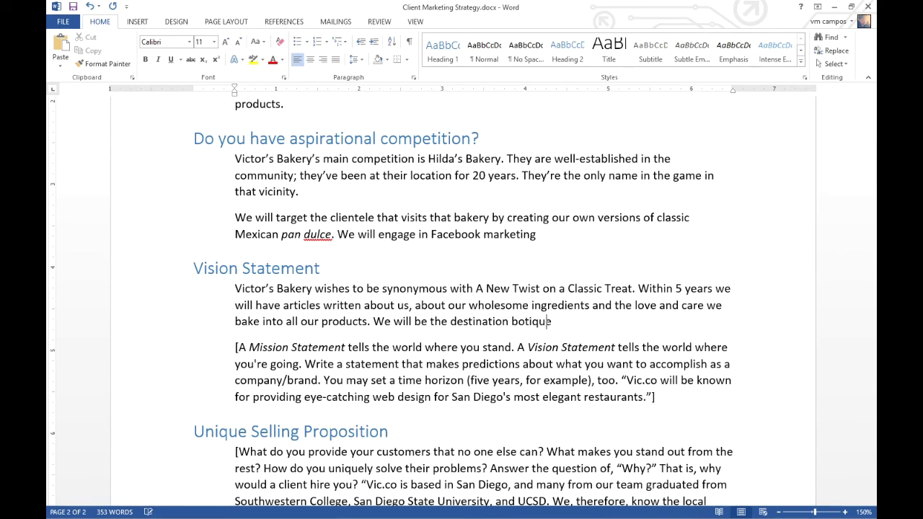
pyautogui.write('ba')
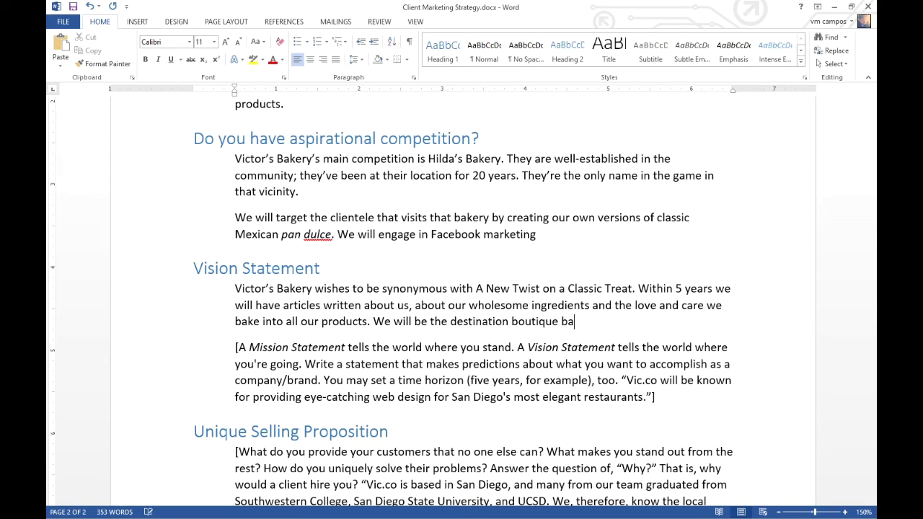
pyautogui.write('kery in the heart of')
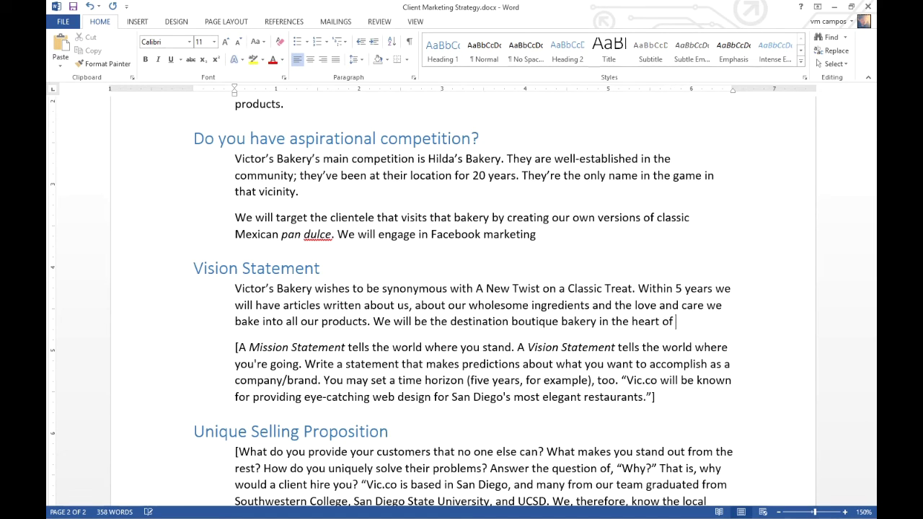
pyautogui.write(' Chula Vista.')
# Step: Delete the bracketed Mission Statement guidance paragraph beneath the vision answer
pyautogui.hotkey('ctrl', 'Down')
pyautogui.hotkey('shift', 'Down')
pyautogui.hotkey('shift', 'Down')
pyautogui.hotkey('shift', 'Down')
pyautogui.hotkey('shift', 'Down')
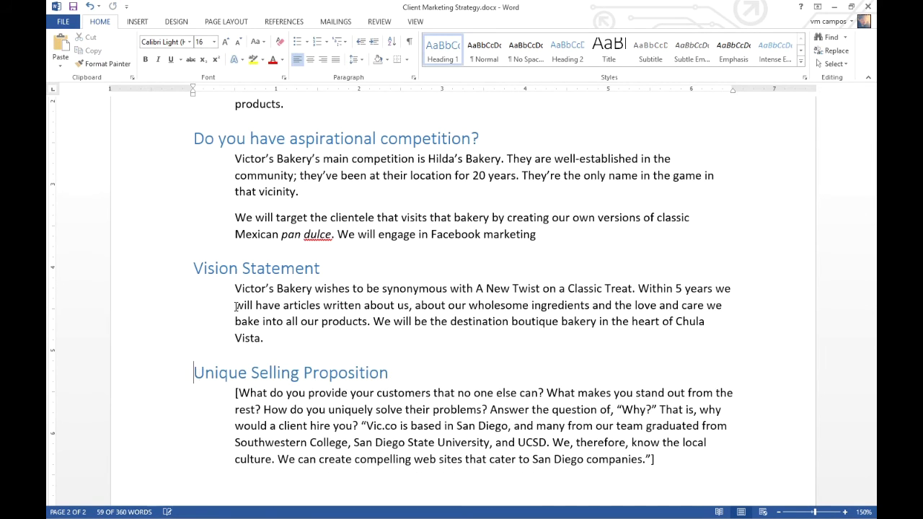
pyautogui.press('Delete')
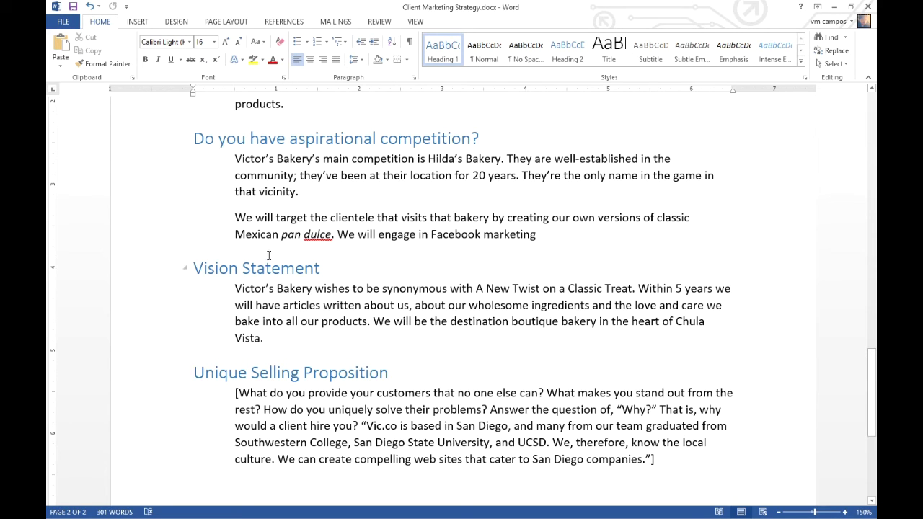
pyautogui.scroll(-1, 272, 257)
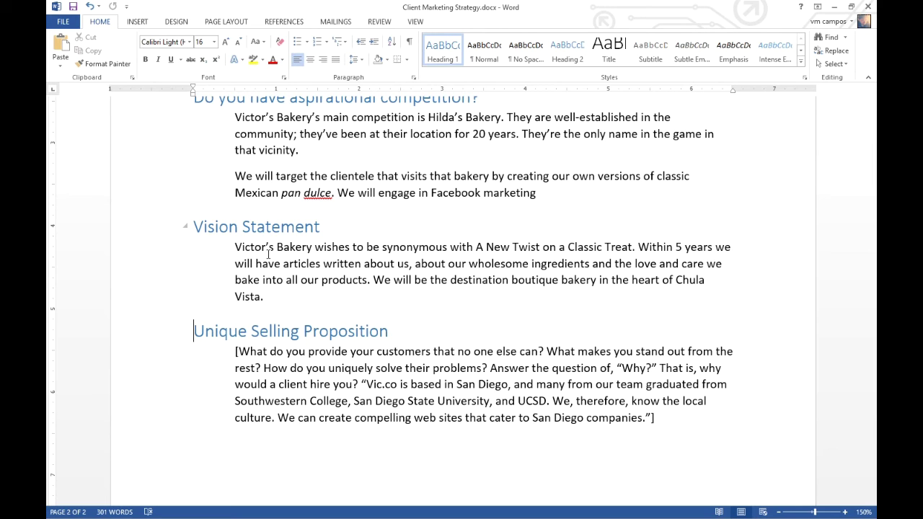
# Step: Insert an empty answer line above the bracketed Unique Selling Proposition guidance
pyautogui.click(228, 351)
pyautogui.press('Return')
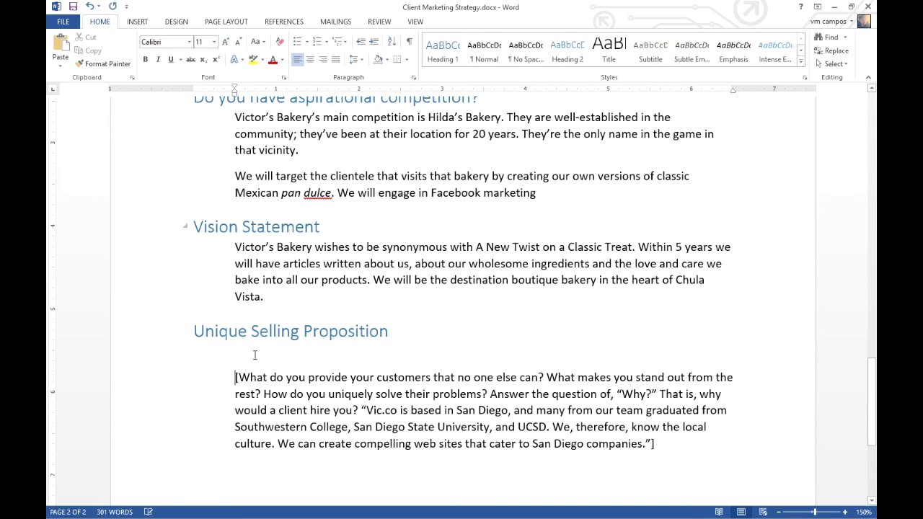
pyautogui.click(289, 351)
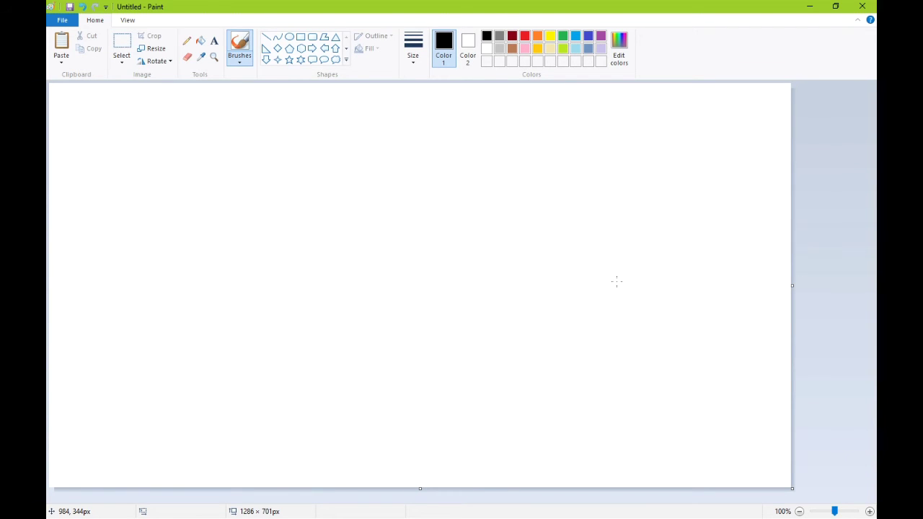
# Step: Add the two-line title 'Simon Sinek's' / 'Golden Cirlces' at the top of the canvas
pyautogui.click(214, 40)
pyautogui.click(404, 83)
pyautogui.write('Simon S')
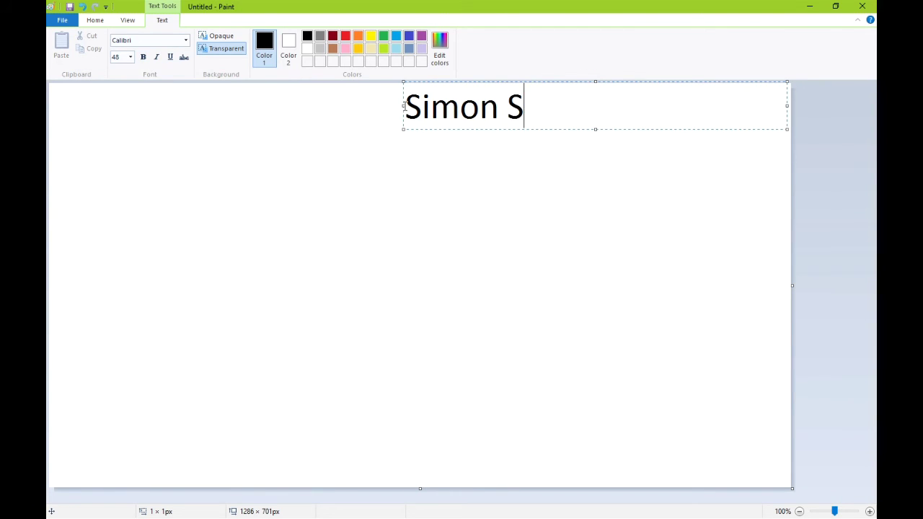
pyautogui.write("inek's")
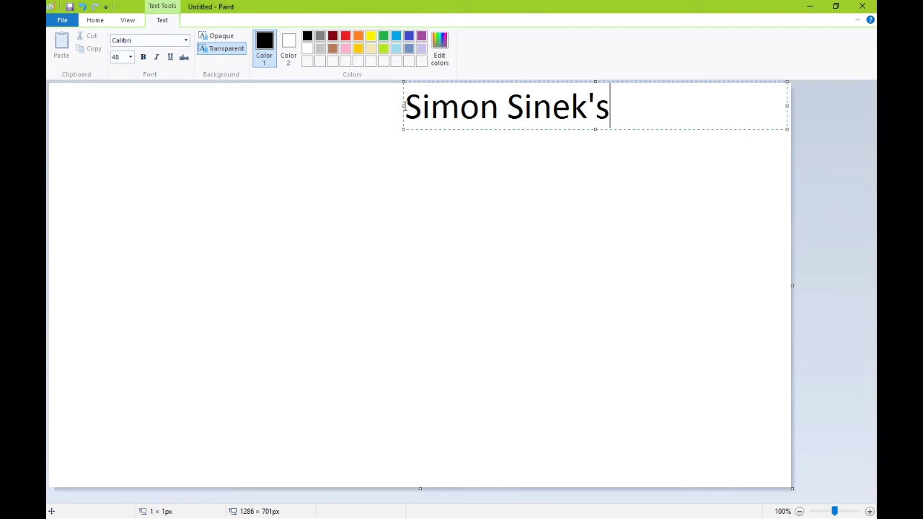
pyautogui.press('Return')
pyautogui.write('Gold')
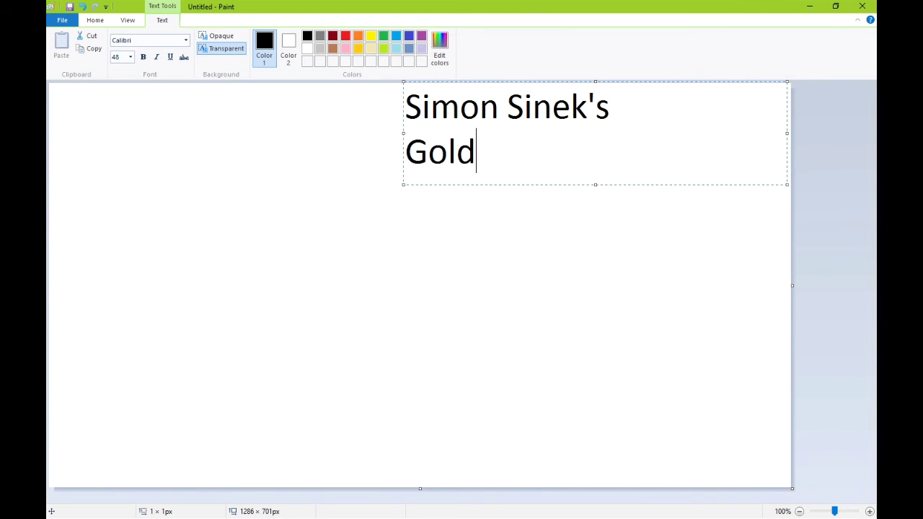
pyautogui.write('en Cirlces')
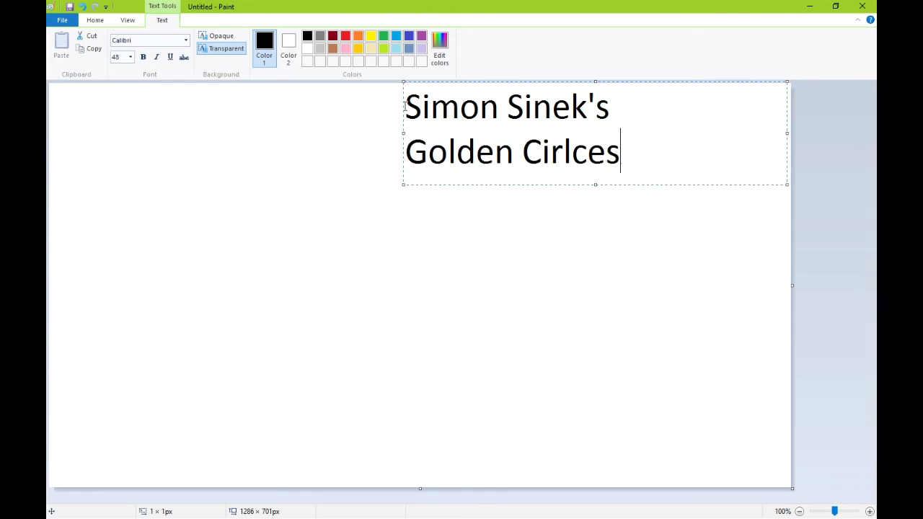
pyautogui.click(781, 233)
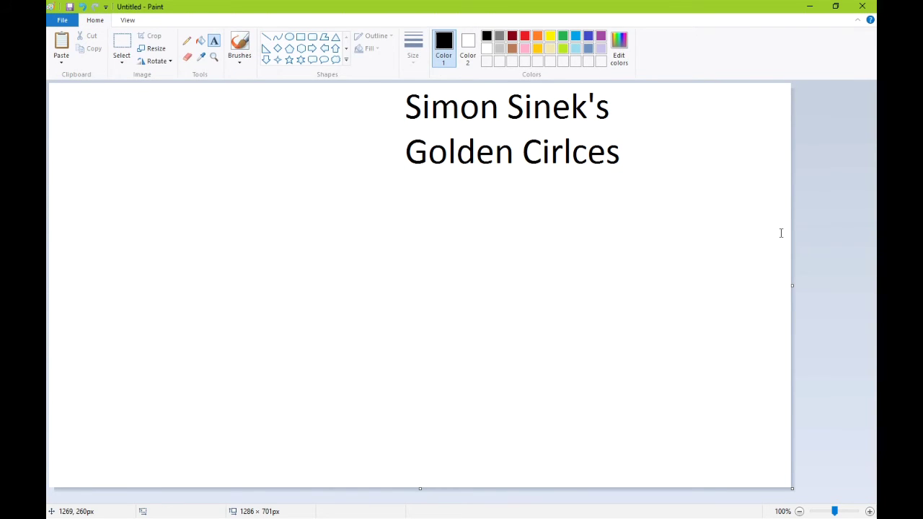
# Step: Move the title further toward the upper right of the canvas
pyautogui.click(121, 45)
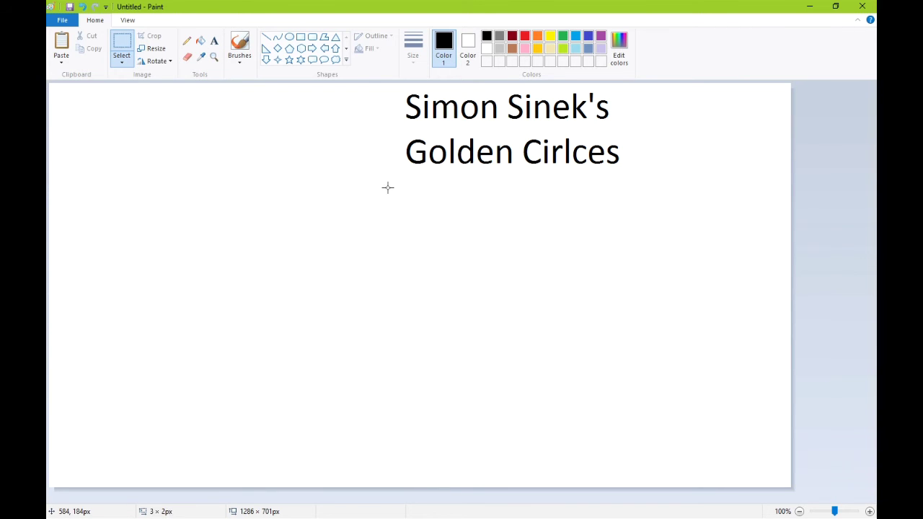
pyautogui.moveTo(388, 188); pyautogui.dragTo(647, 80)
pyautogui.moveTo(502, 121); pyautogui.dragTo(629, 121)
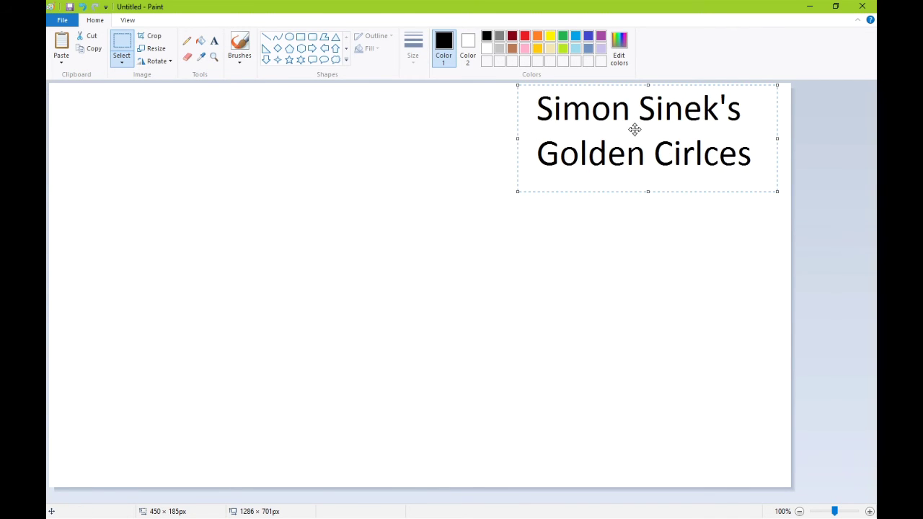
pyautogui.click(624, 239)
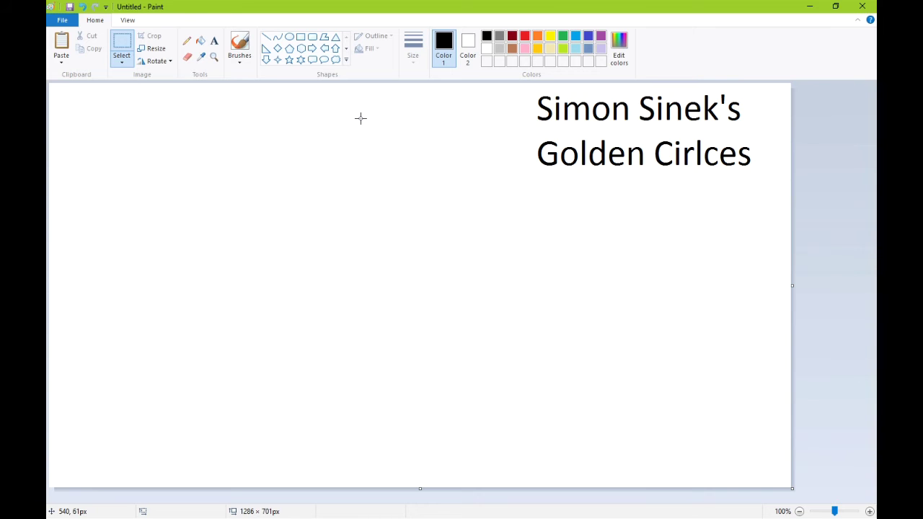
# Step: Draw three nested ellipse outlines on the left: large gold, medium orange, small red
pyautogui.click(539, 48)
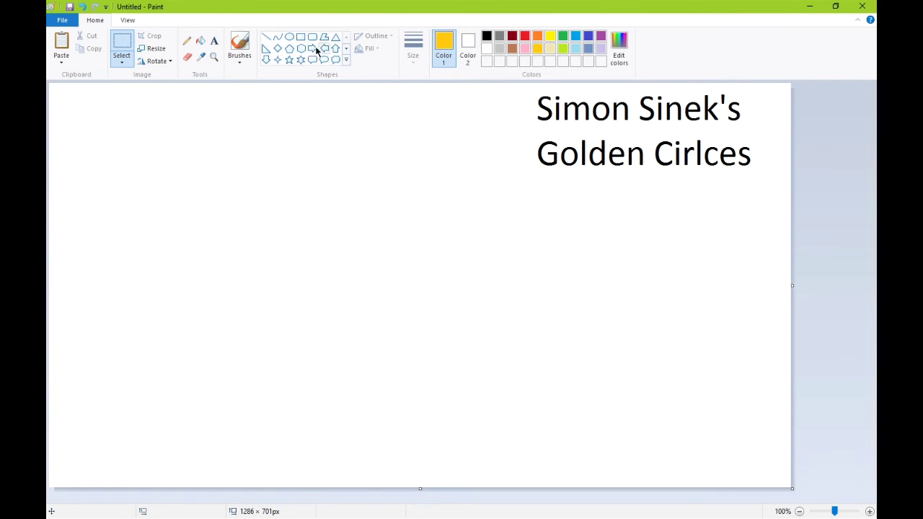
pyautogui.click(289, 36)
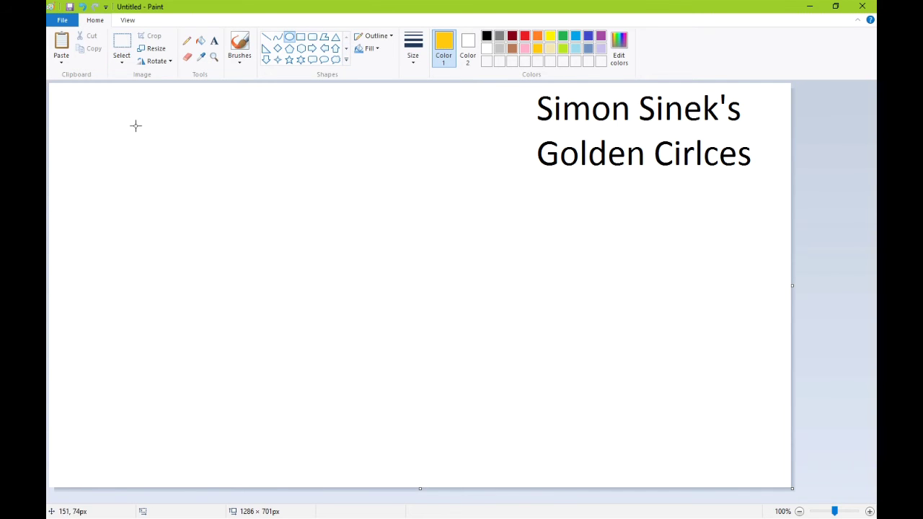
pyautogui.moveTo(82, 127); pyautogui.dragTo(470, 468)
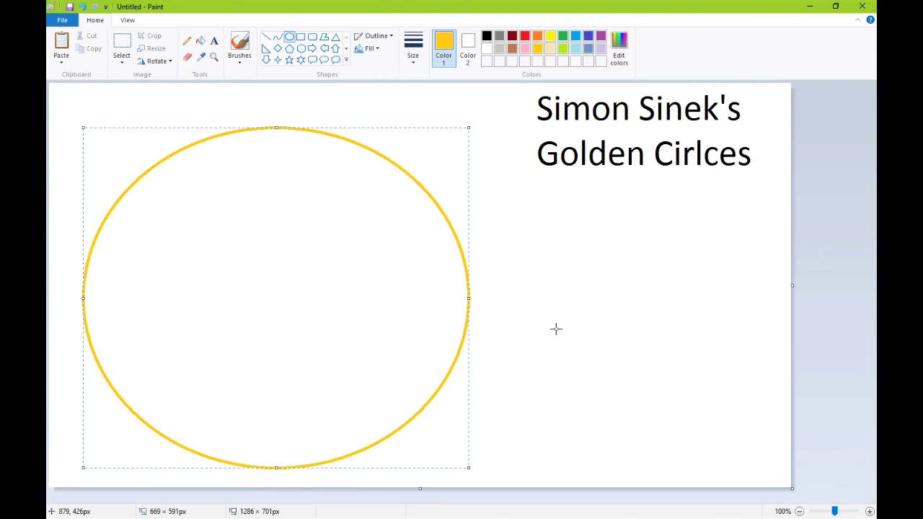
pyautogui.click(556, 328)
pyautogui.click(538, 38)
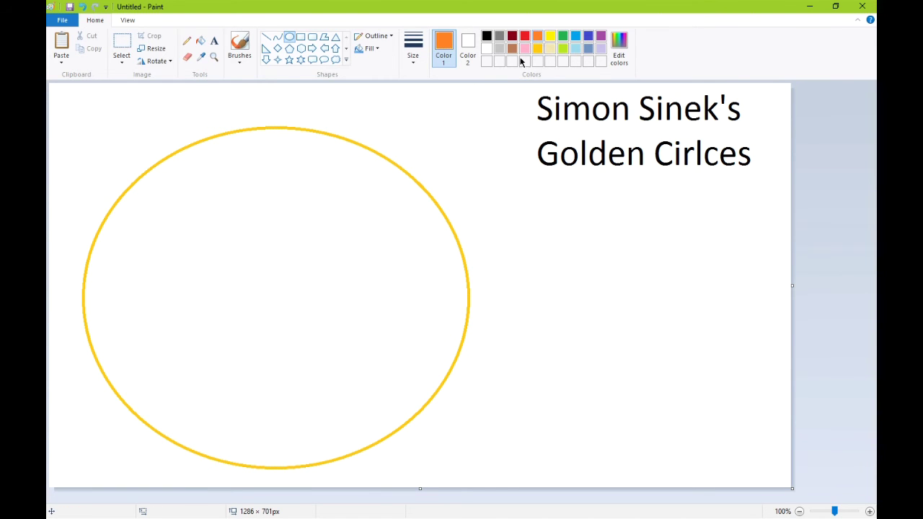
pyautogui.moveTo(137, 237); pyautogui.dragTo(352, 421)
pyautogui.click(608, 347)
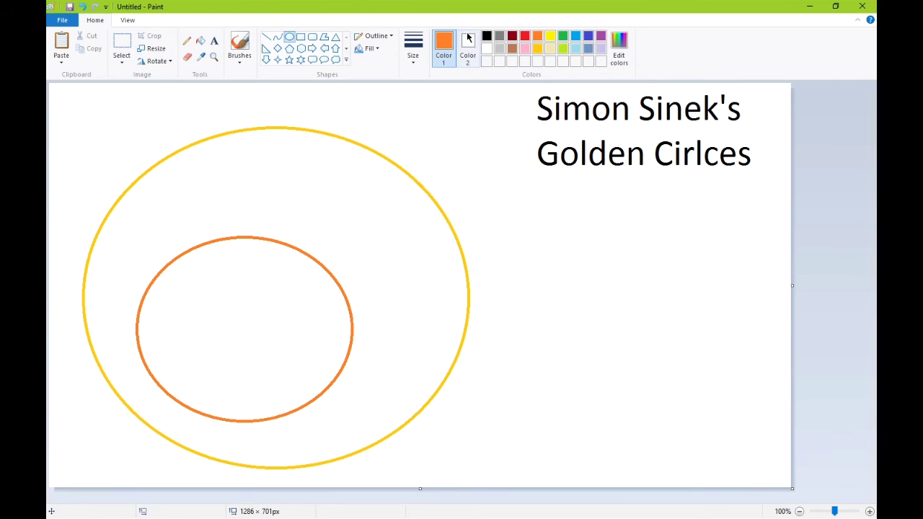
pyautogui.click(524, 36)
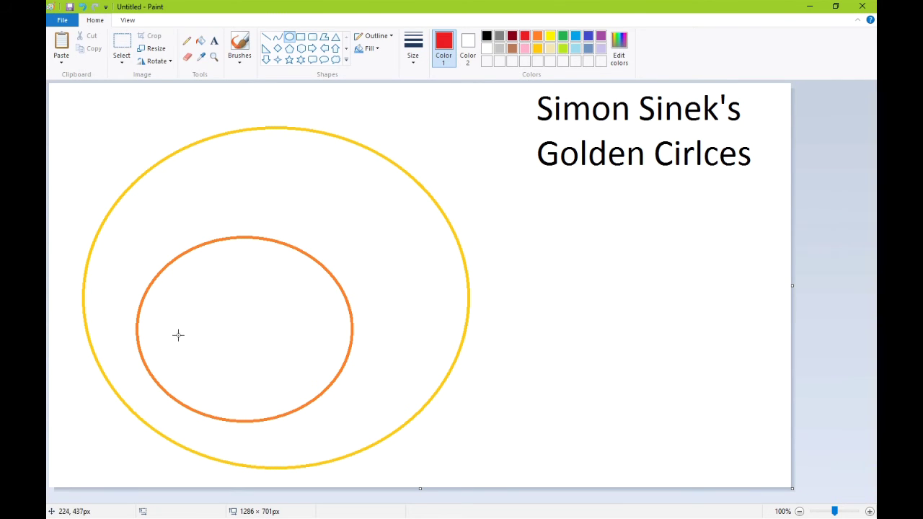
pyautogui.moveTo(176, 332); pyautogui.dragTo(249, 384)
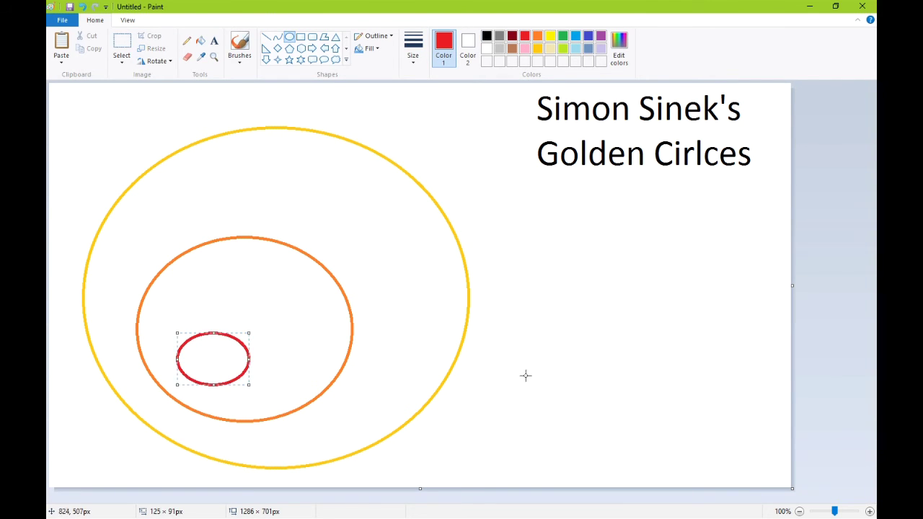
pyautogui.click(604, 358)
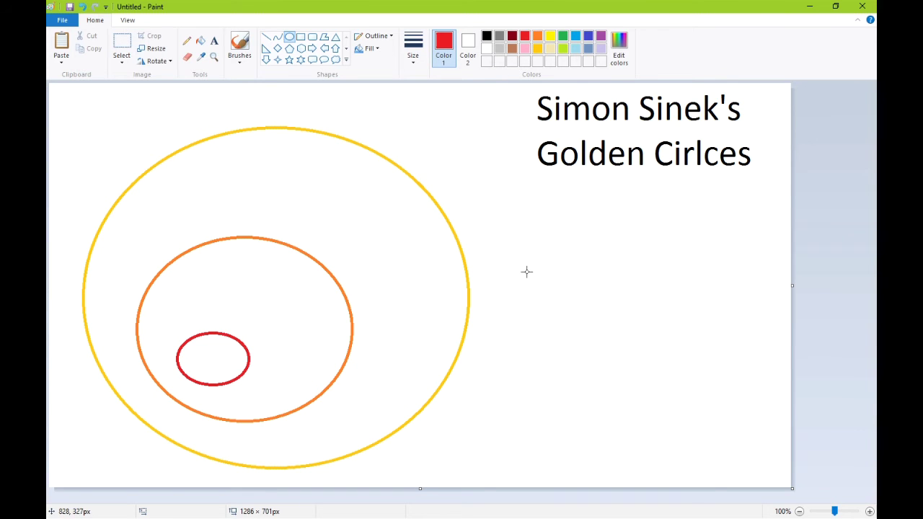
pyautogui.click(214, 41)
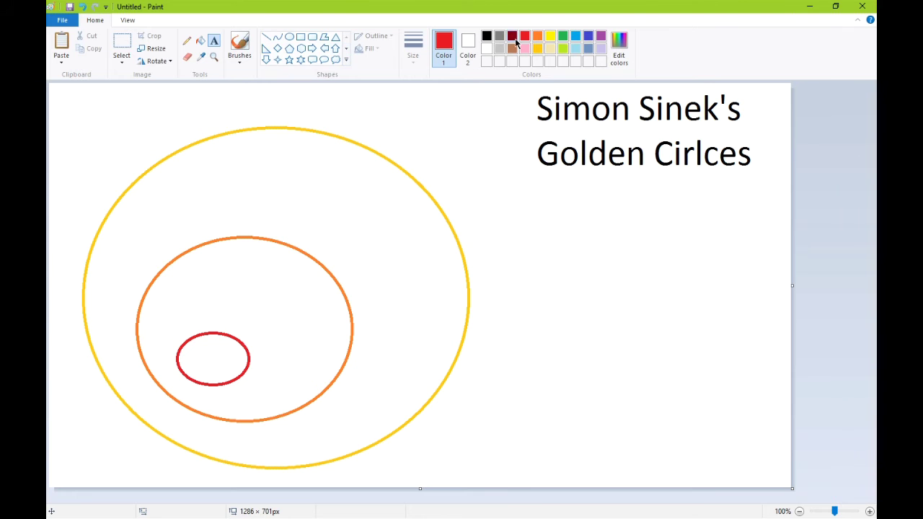
# Step: Label the gold circle 'What' in gold text near its top
pyautogui.click(540, 48)
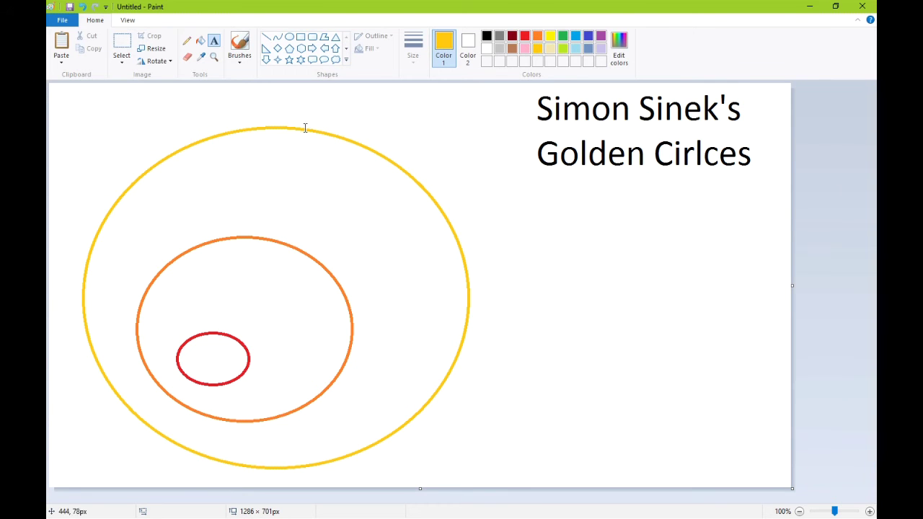
pyautogui.click(260, 152)
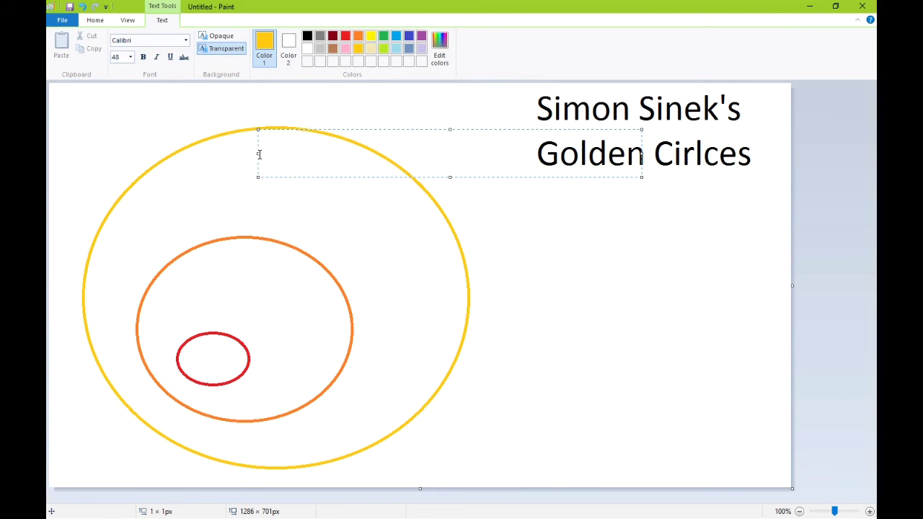
pyautogui.write('Wht')
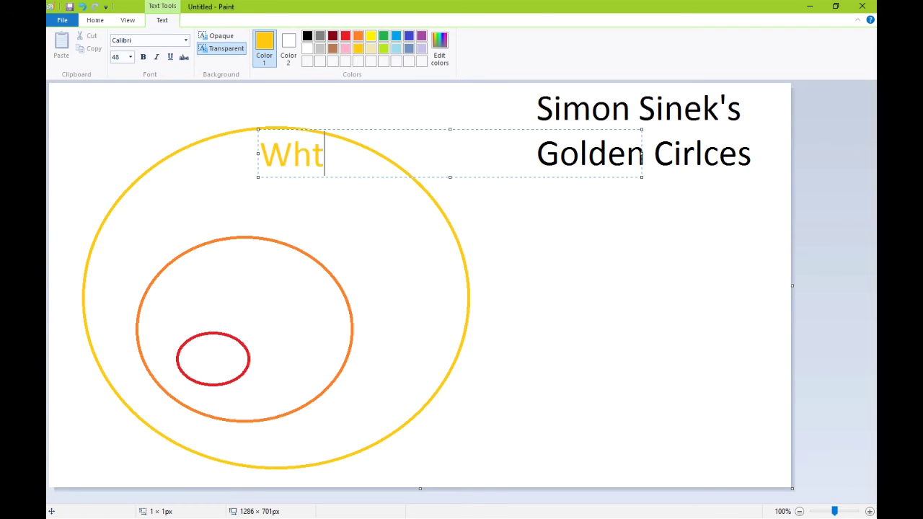
pyautogui.press('BackSpace')
pyautogui.write('at')
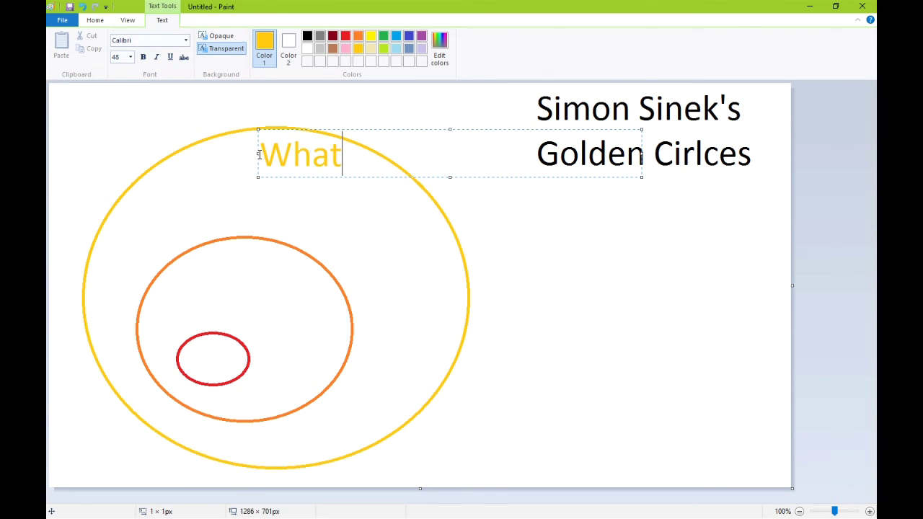
pyautogui.click(385, 293)
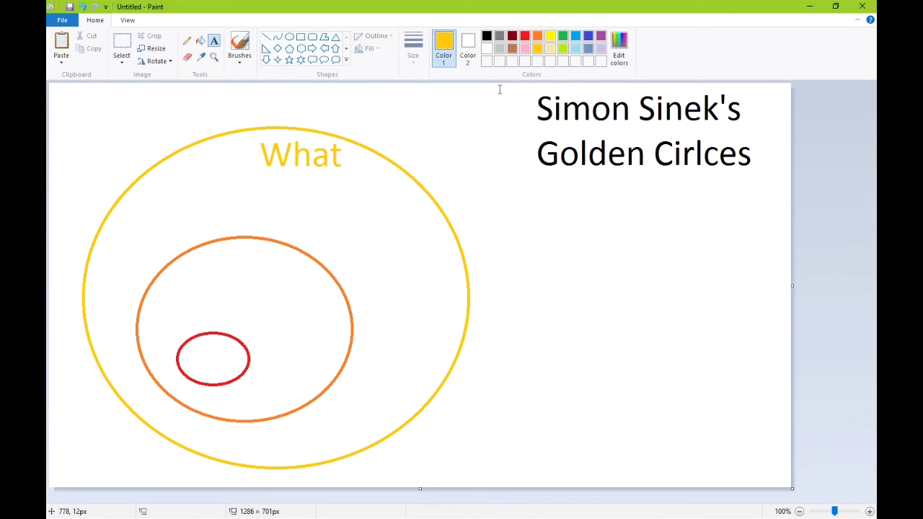
# Step: Label the orange circle 'How' in orange and the red circle 'Why' in red
pyautogui.click(538, 38)
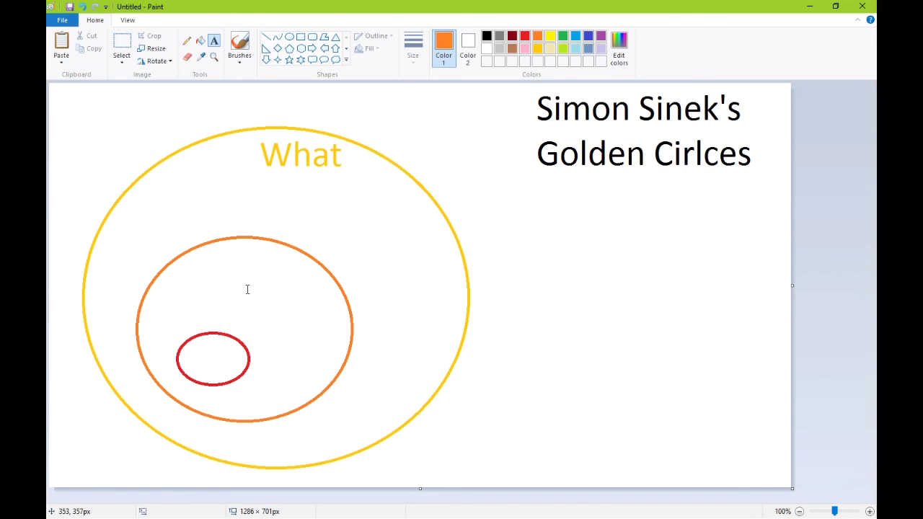
pyautogui.click(223, 259)
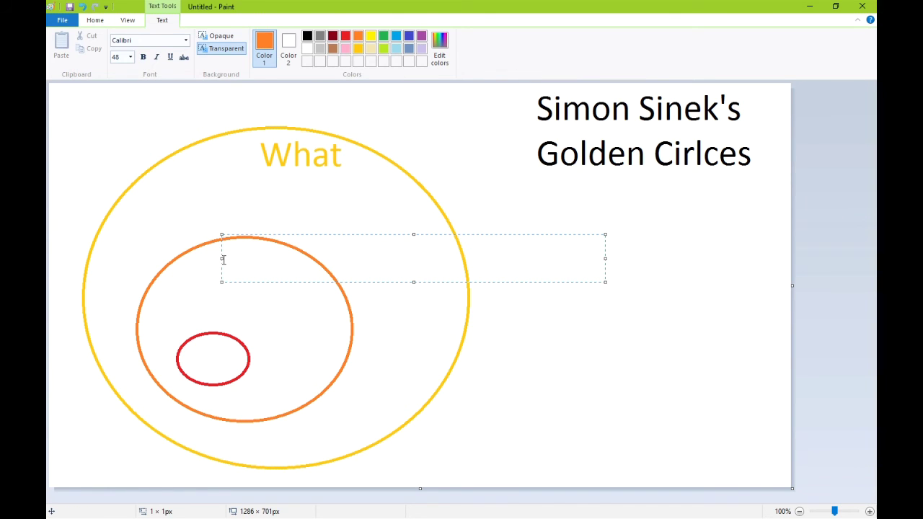
pyautogui.write('How')
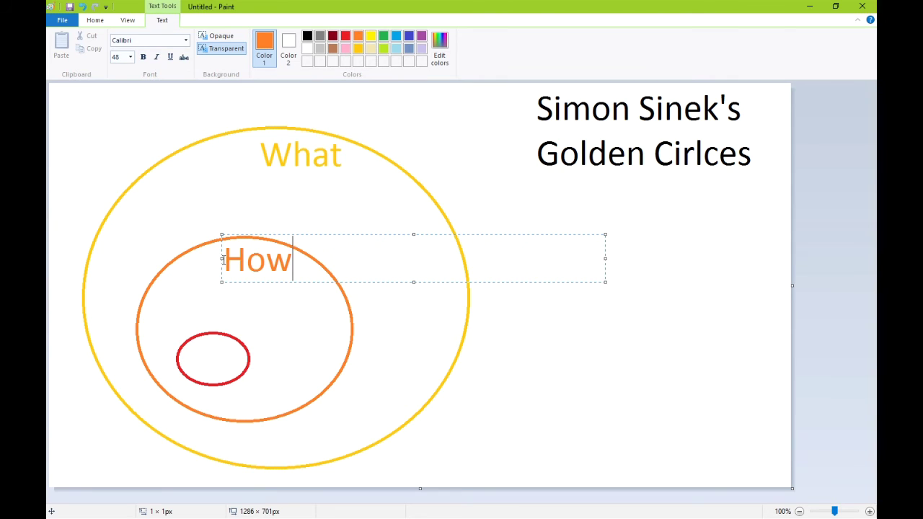
pyautogui.click(276, 327)
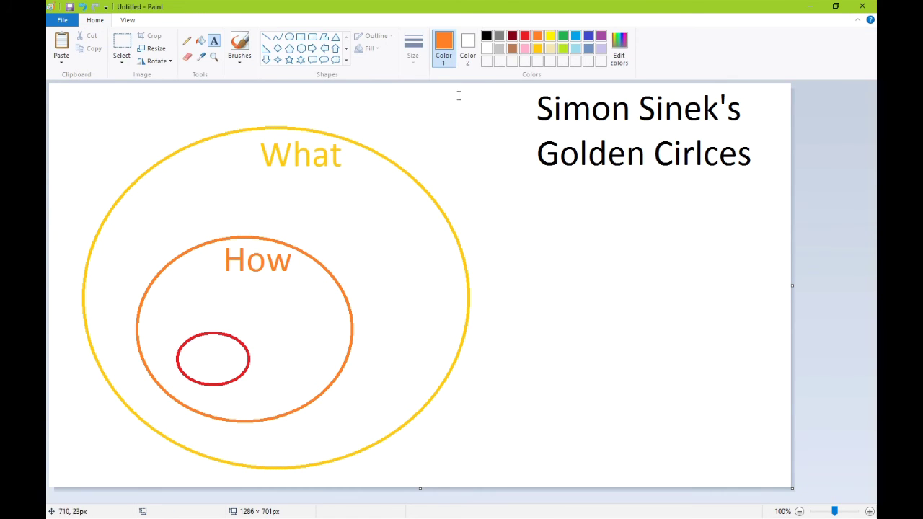
pyautogui.click(525, 37)
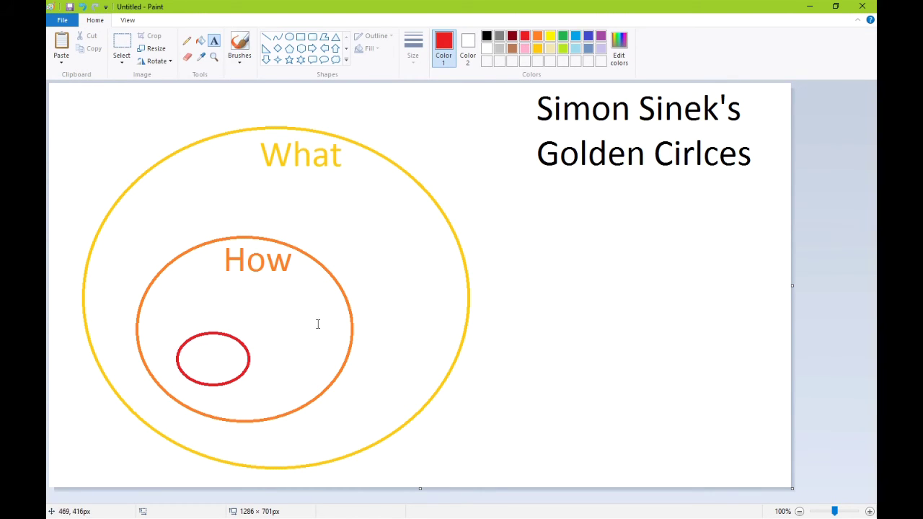
pyautogui.click(187, 346)
pyautogui.write('Why')
pyautogui.click(297, 270)
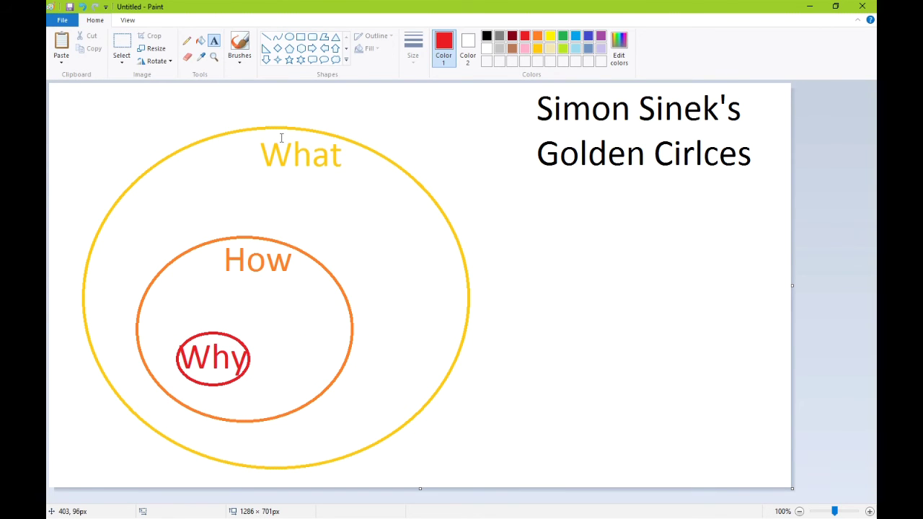